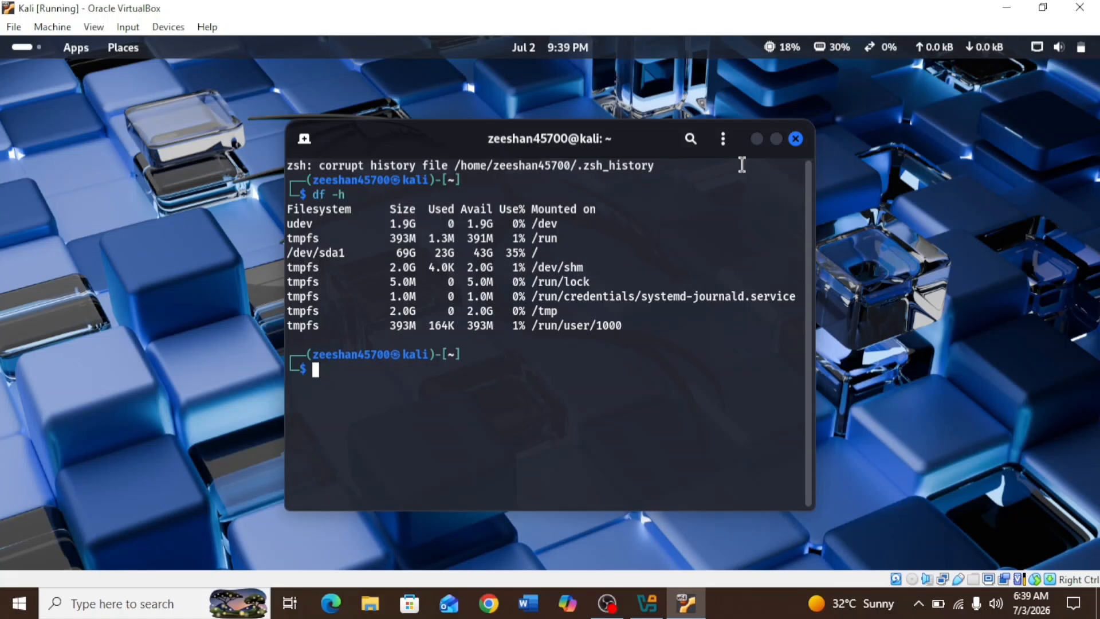
Close the terminal and power off the running Kali virtual machine
click(796, 139)
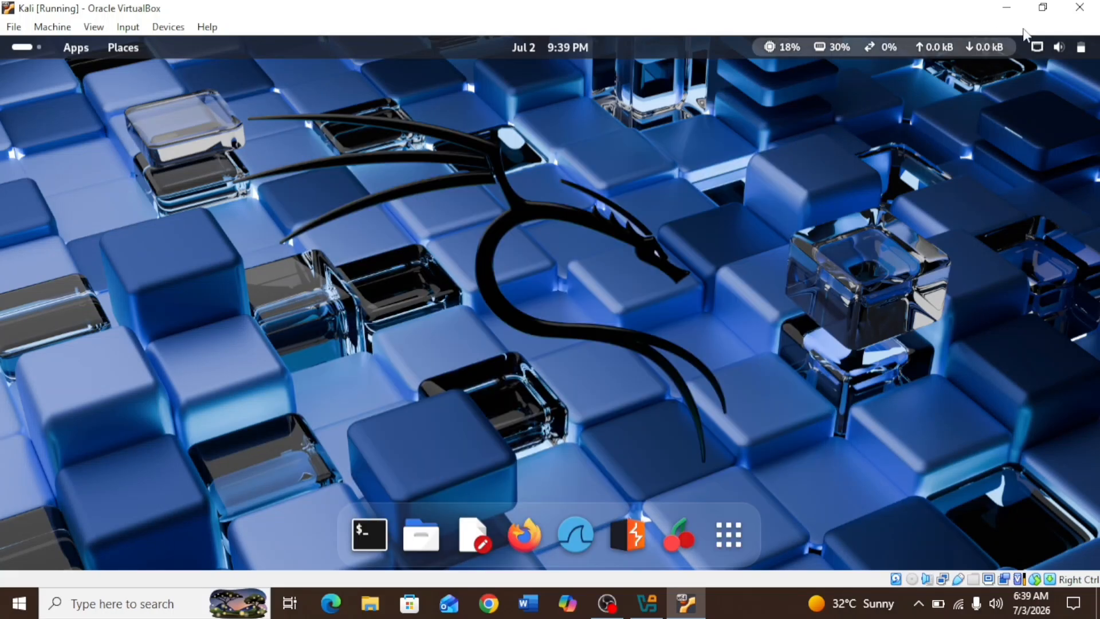
click(1080, 7)
click(485, 345)
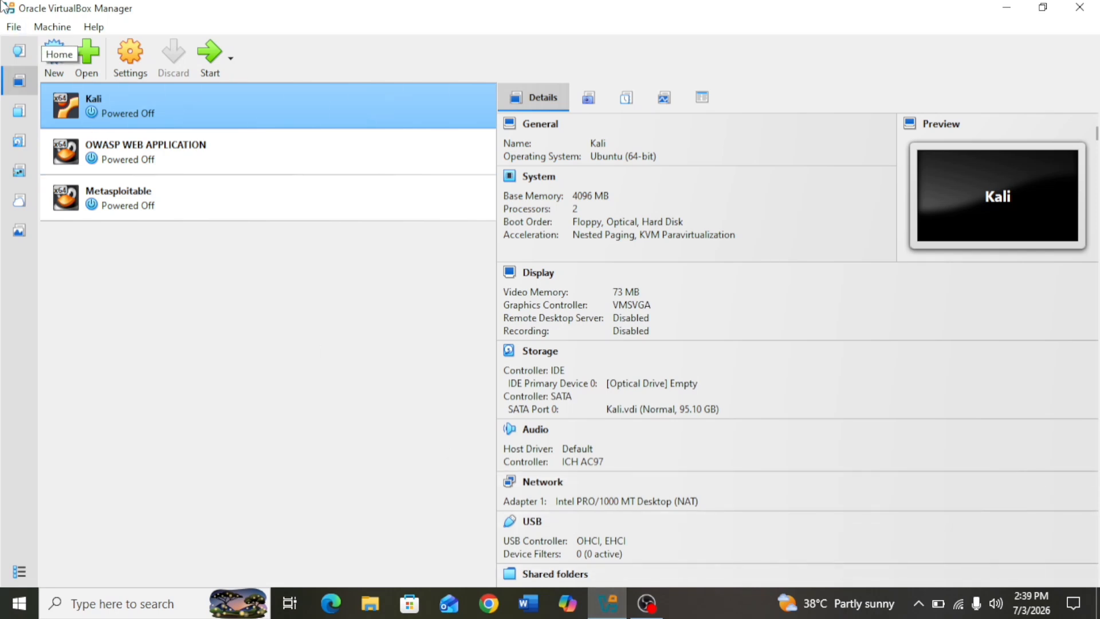
View the hard disk media list in VirtualBox Manager and toggle the properties display for Kali.vdi
click(12, 27)
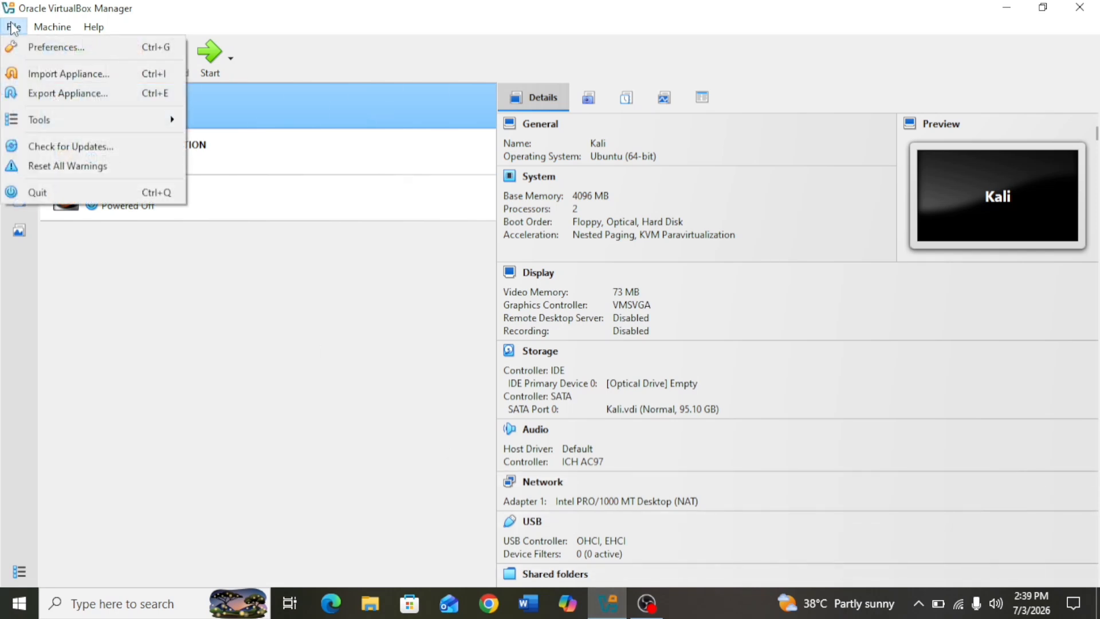
mouse_move(51, 119)
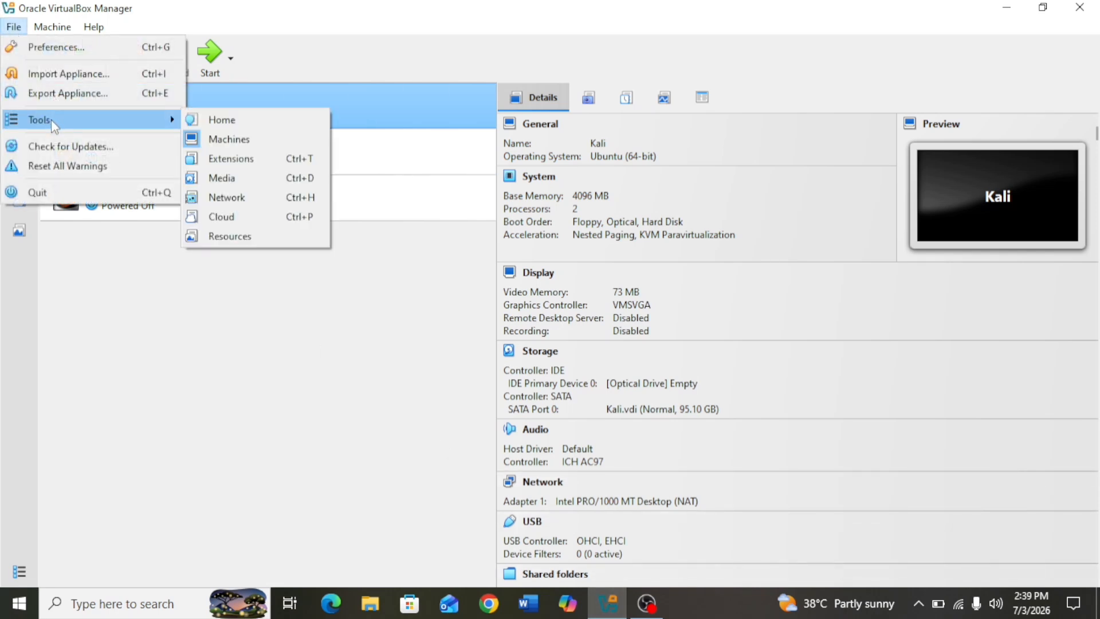
click(221, 181)
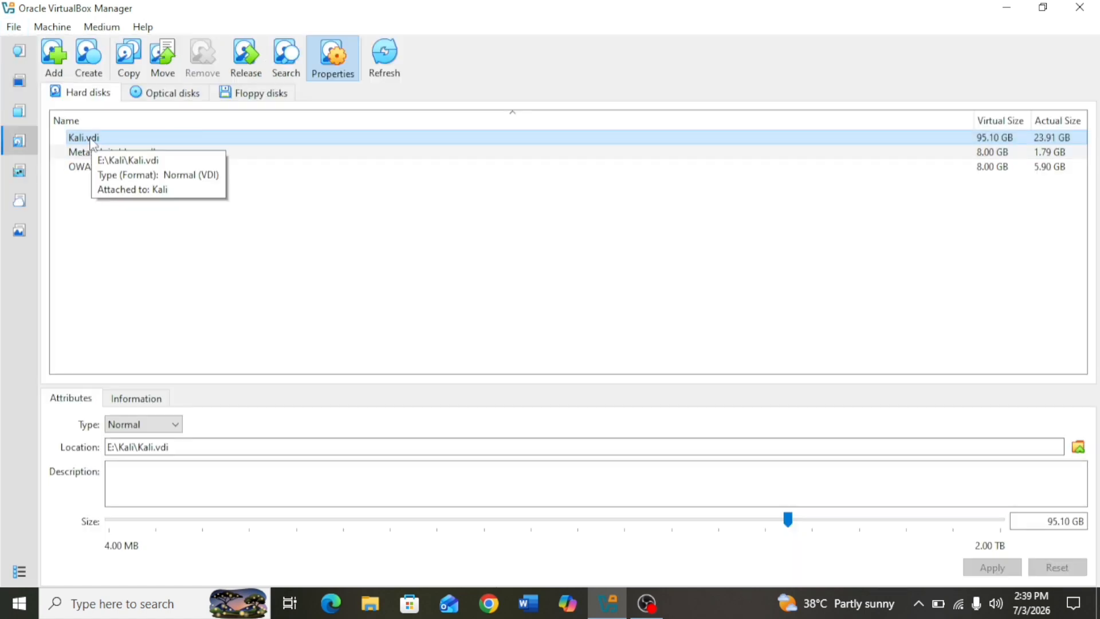
click(333, 75)
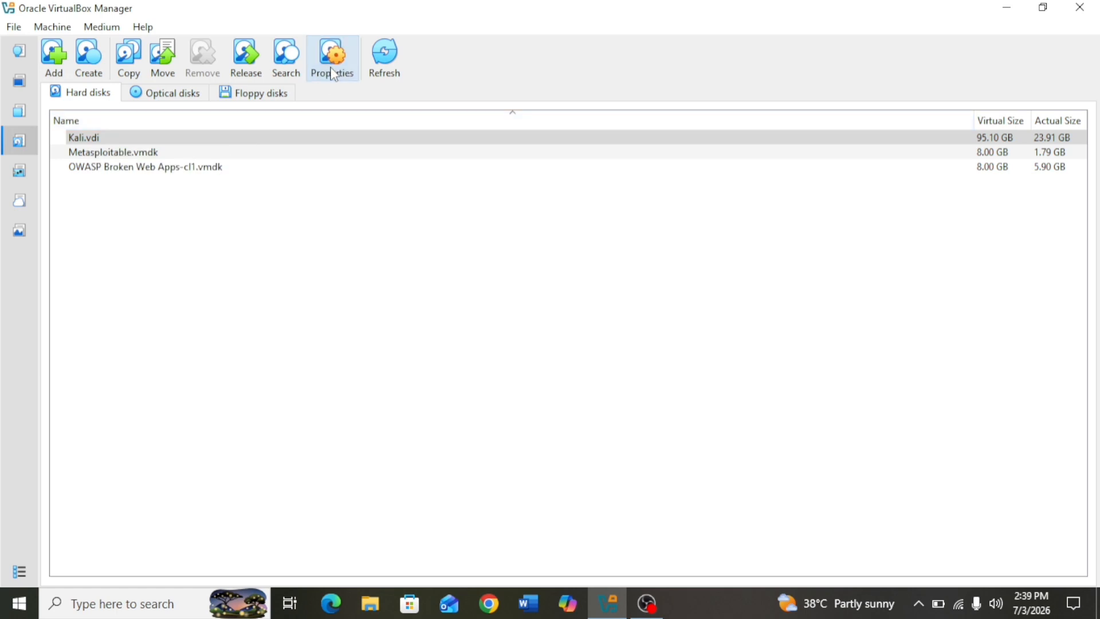
click(333, 74)
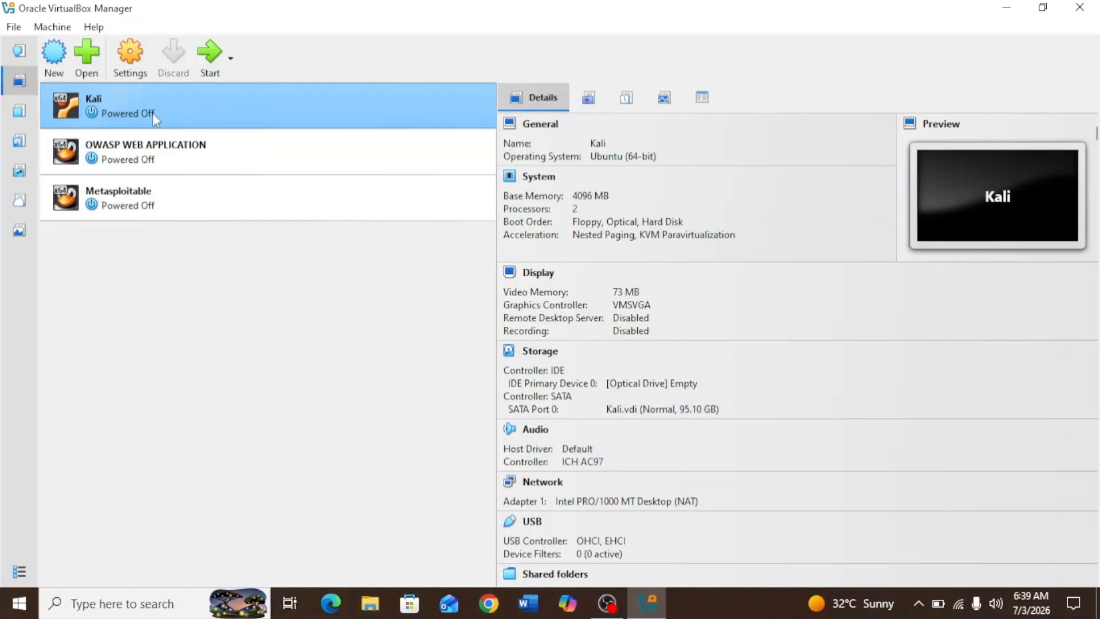
Load kali-linux-2025.3-installer-amd64.iso from drive E: into the Kali machine's empty optical drive, enable Live CD/DVD and save the settings
click(131, 62)
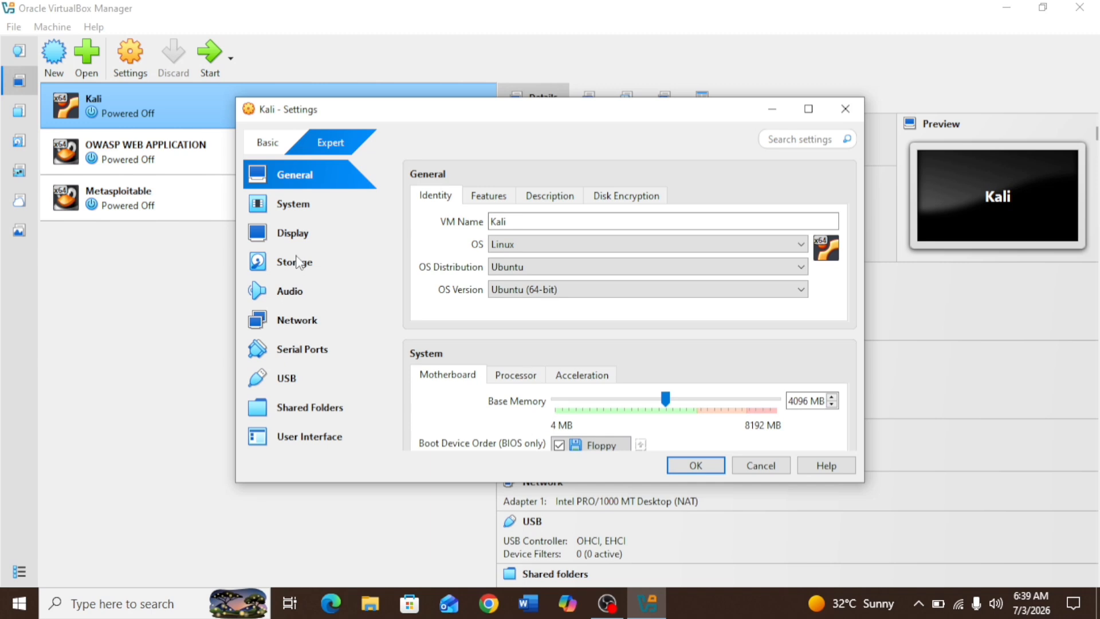
click(298, 270)
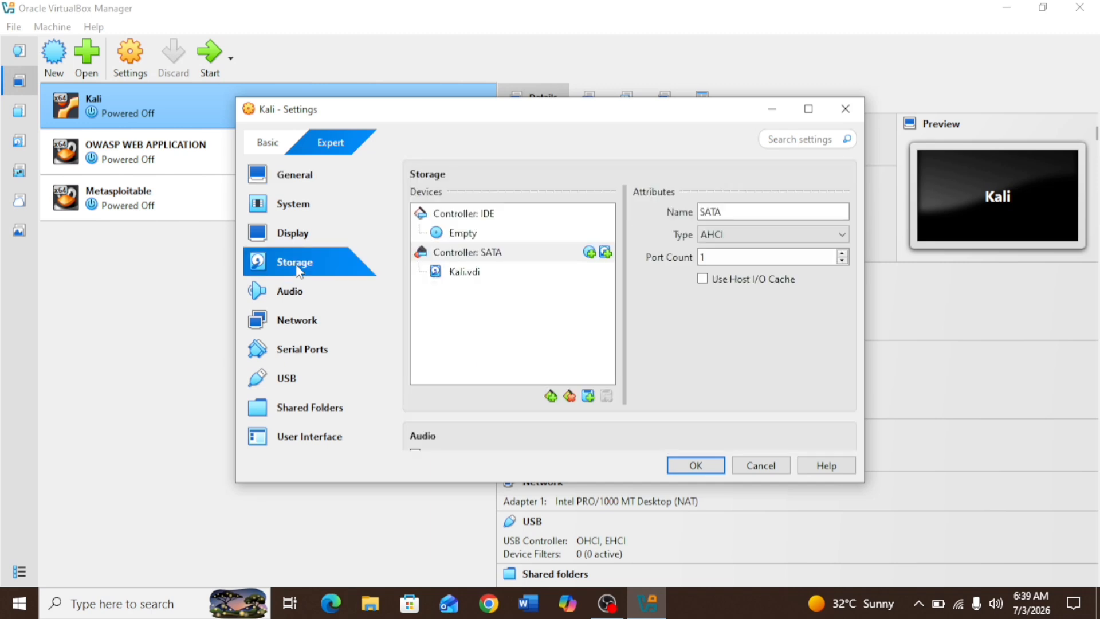
click(462, 238)
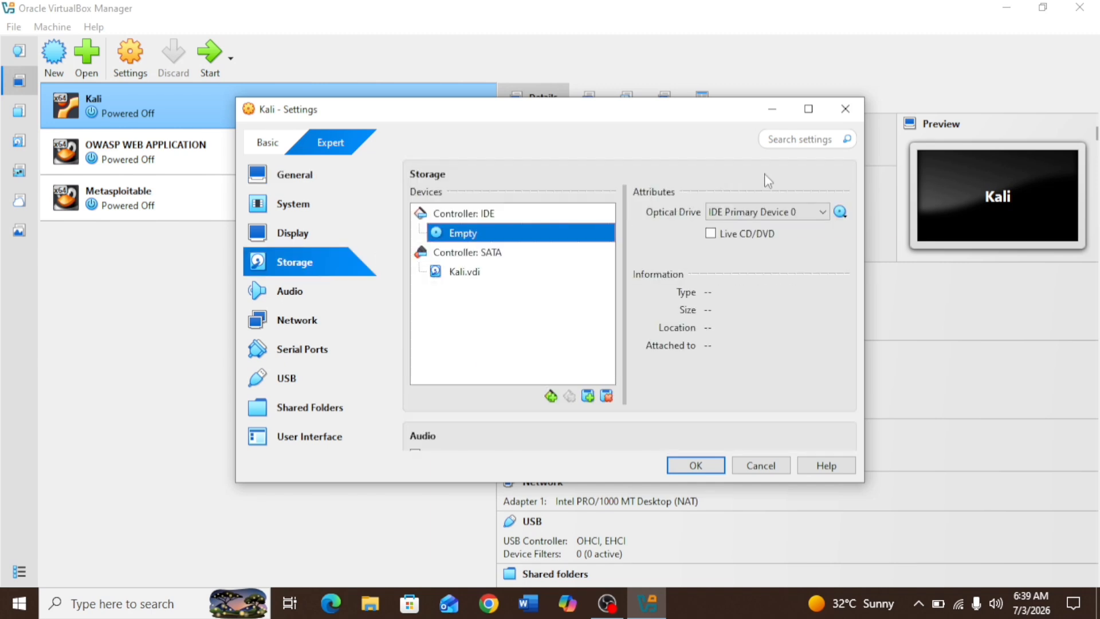
click(841, 214)
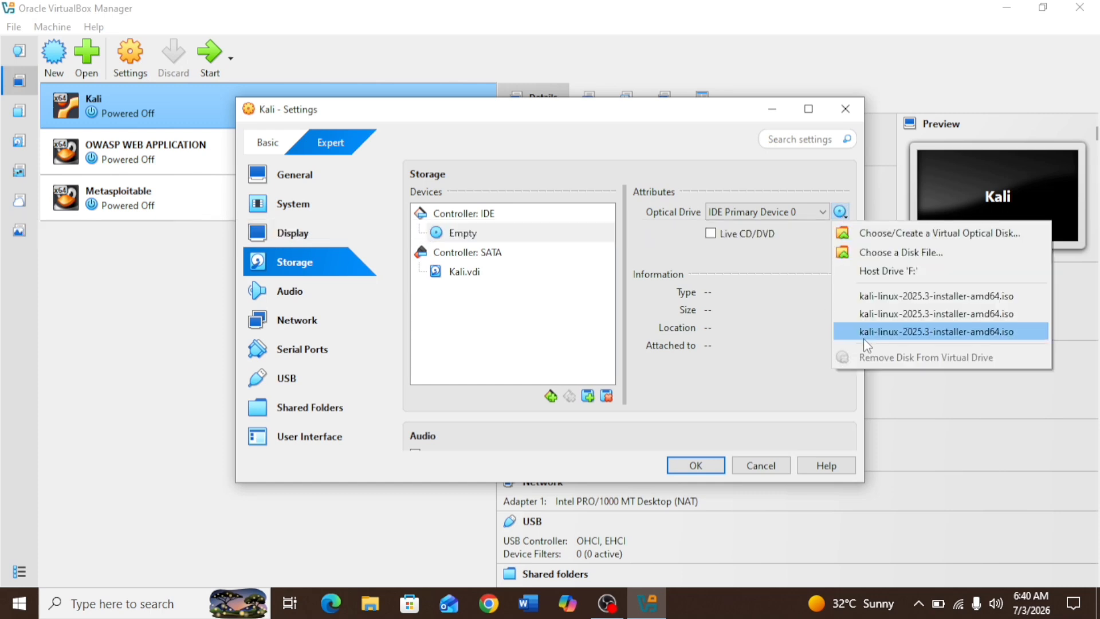
click(897, 252)
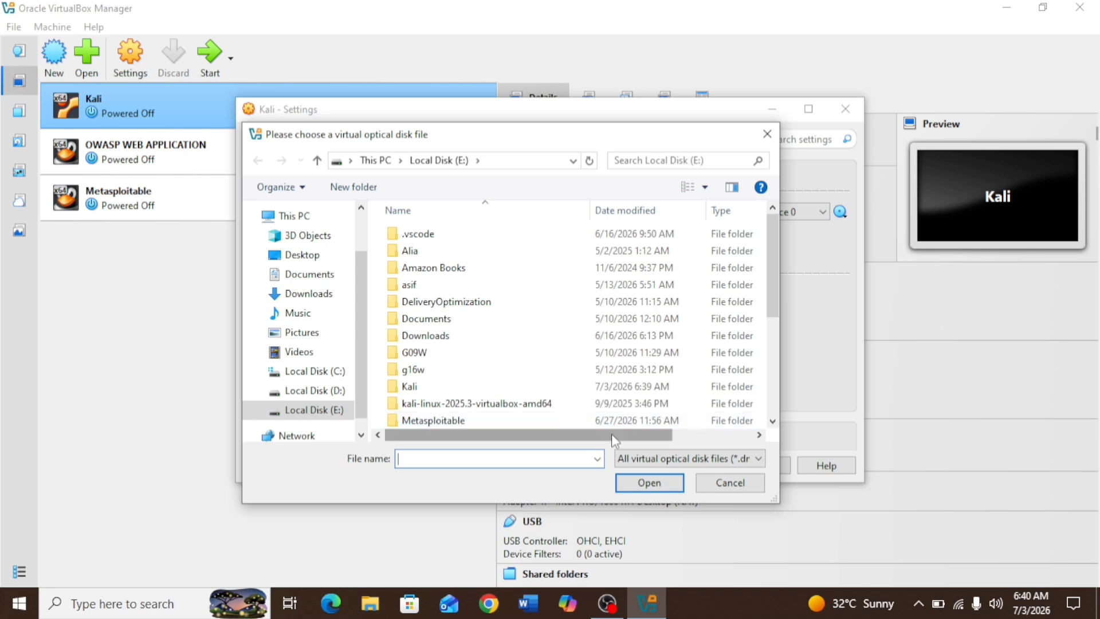
scroll(556, 396, down, 4)
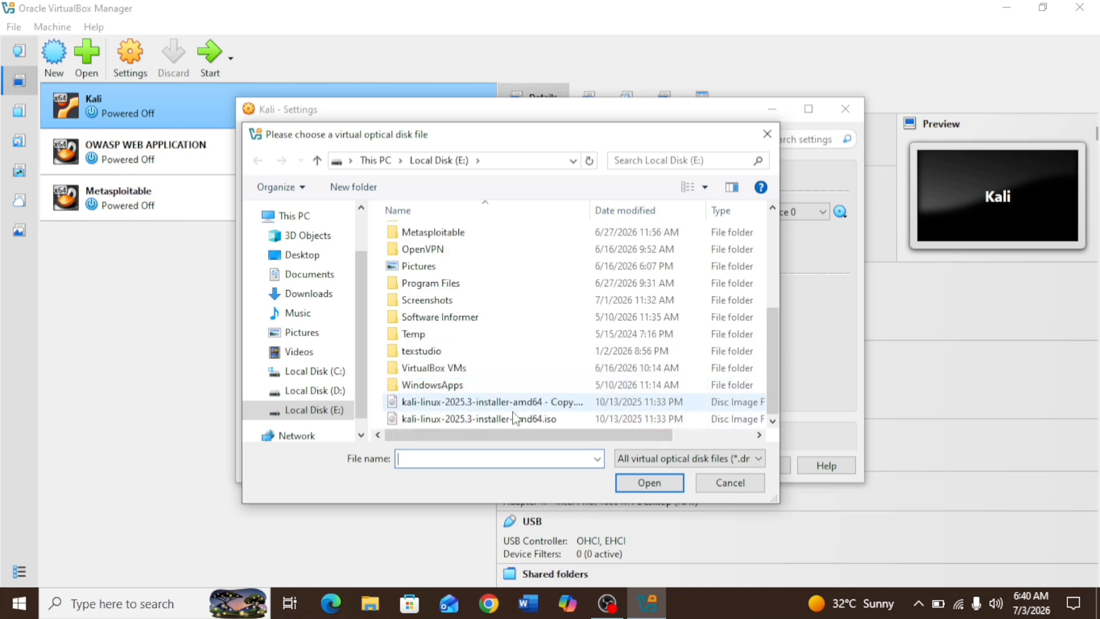
click(487, 419)
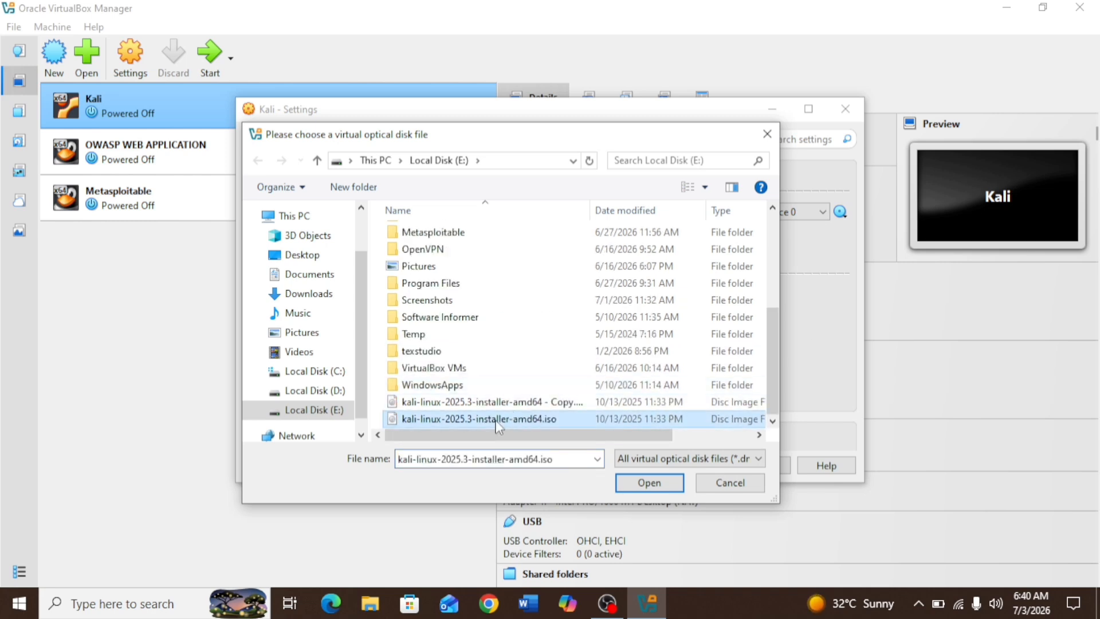
click(665, 484)
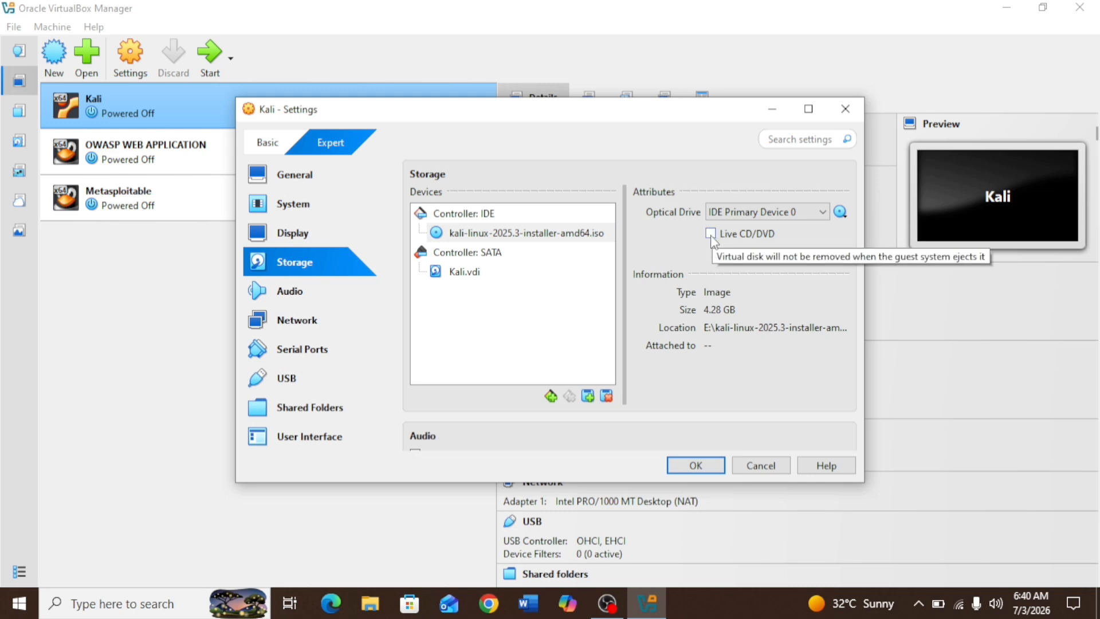
click(712, 235)
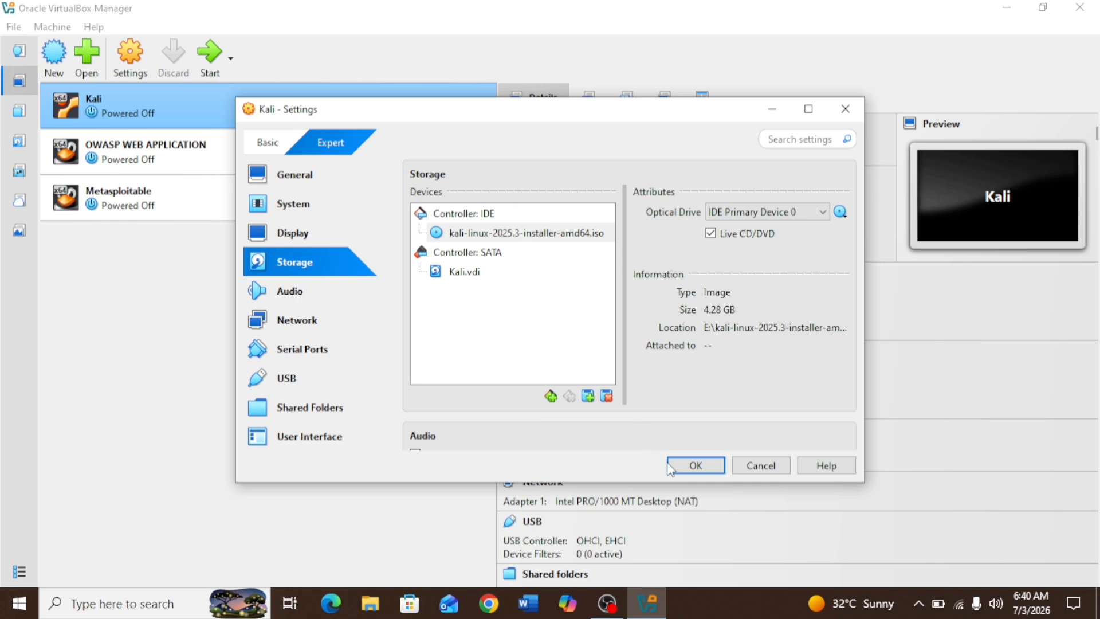
click(695, 466)
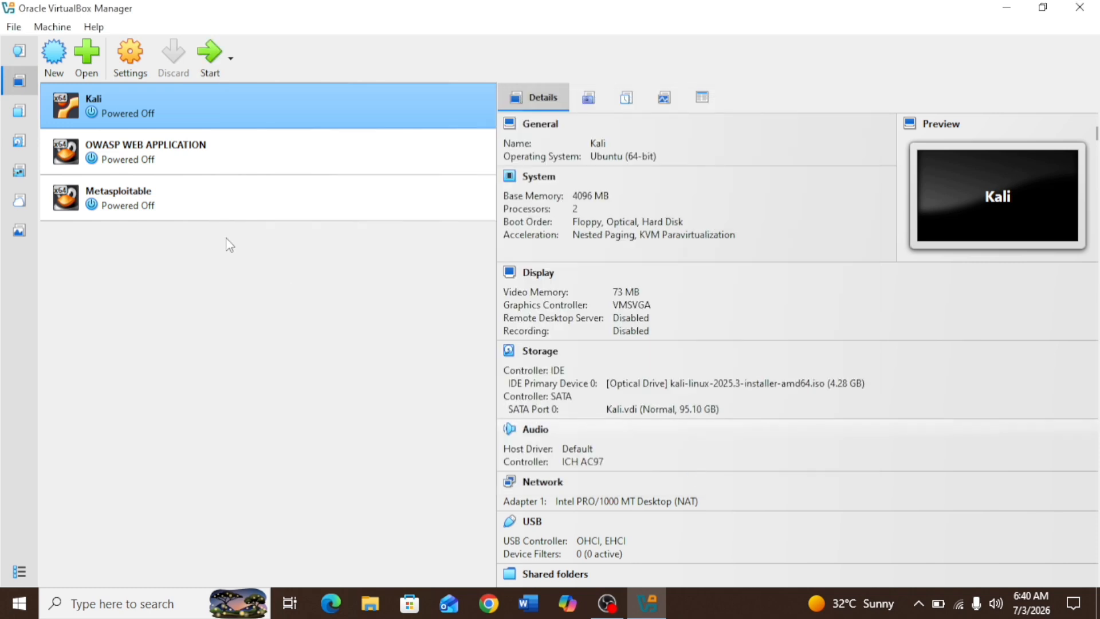
Start the Kali machine and boot the installer's Rescue mode from its Advanced options
click(210, 66)
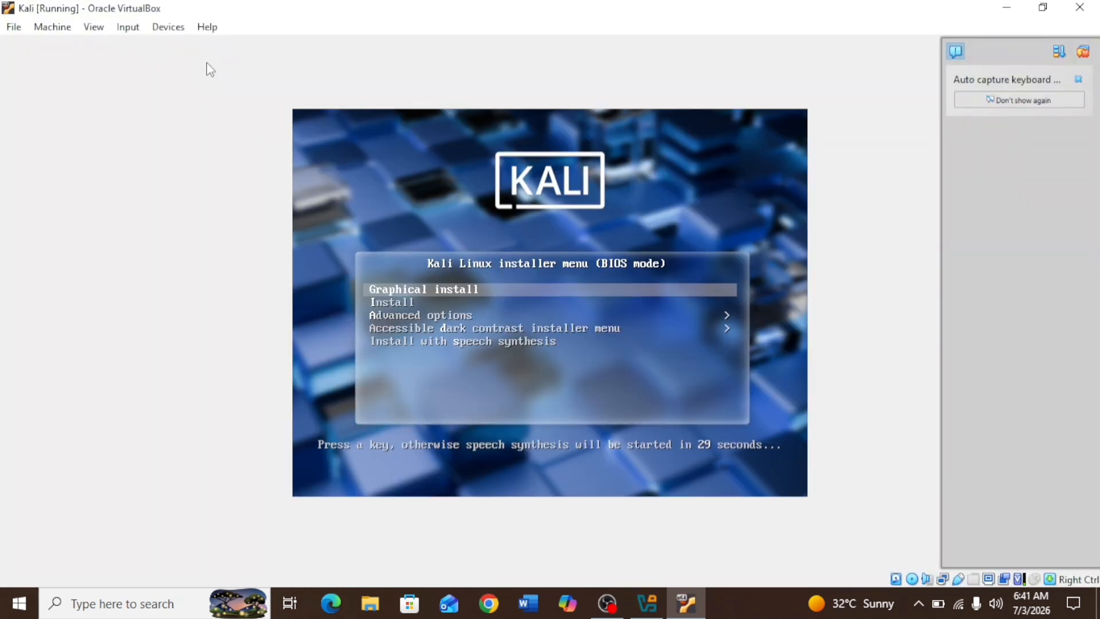
key(Down)
key(Down)
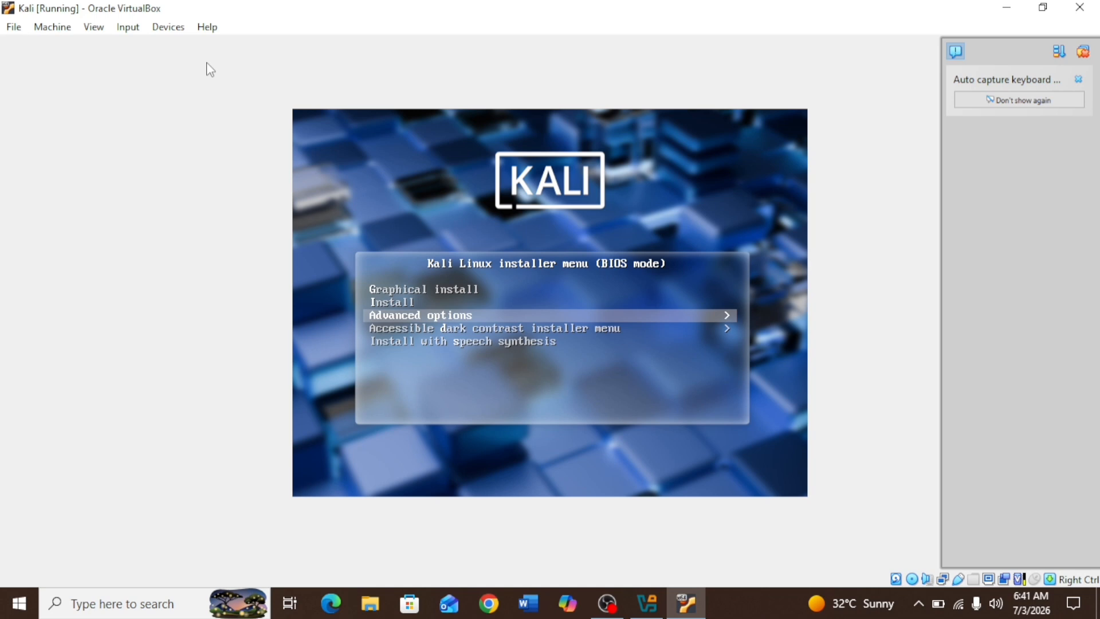
key(Return)
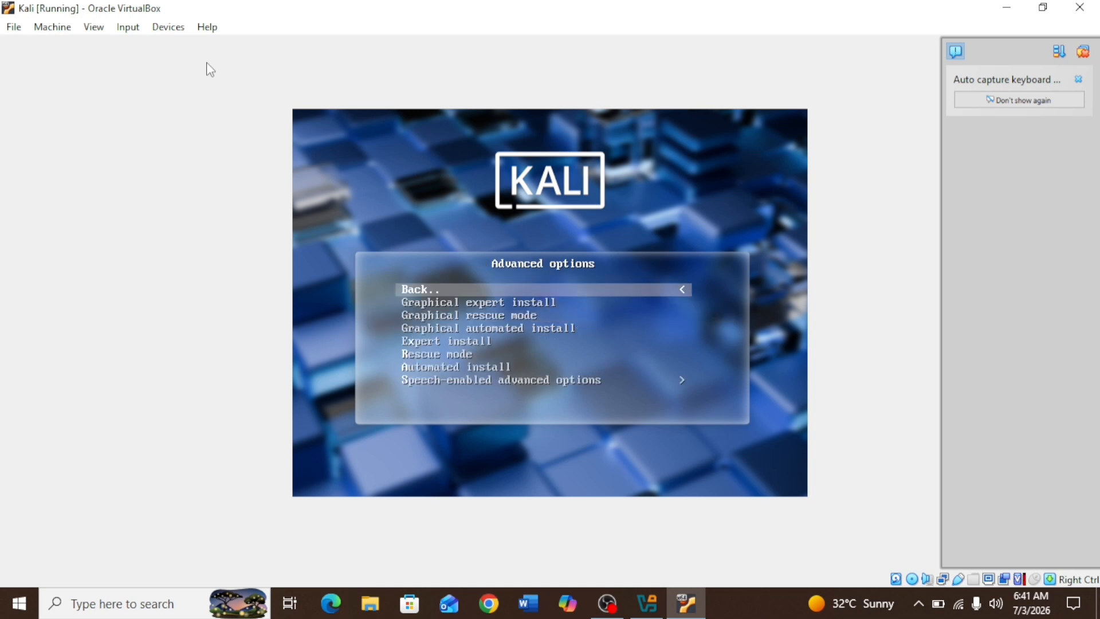
key(Down)
key(Down)
key(Down)
key(Down)
key(Down)
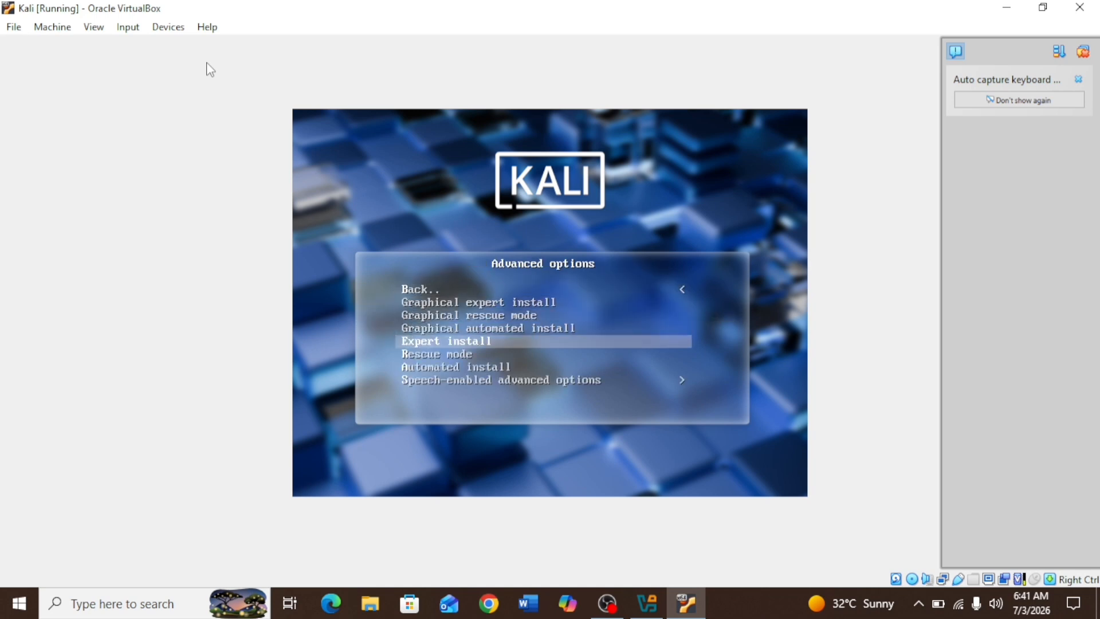
key(Return)
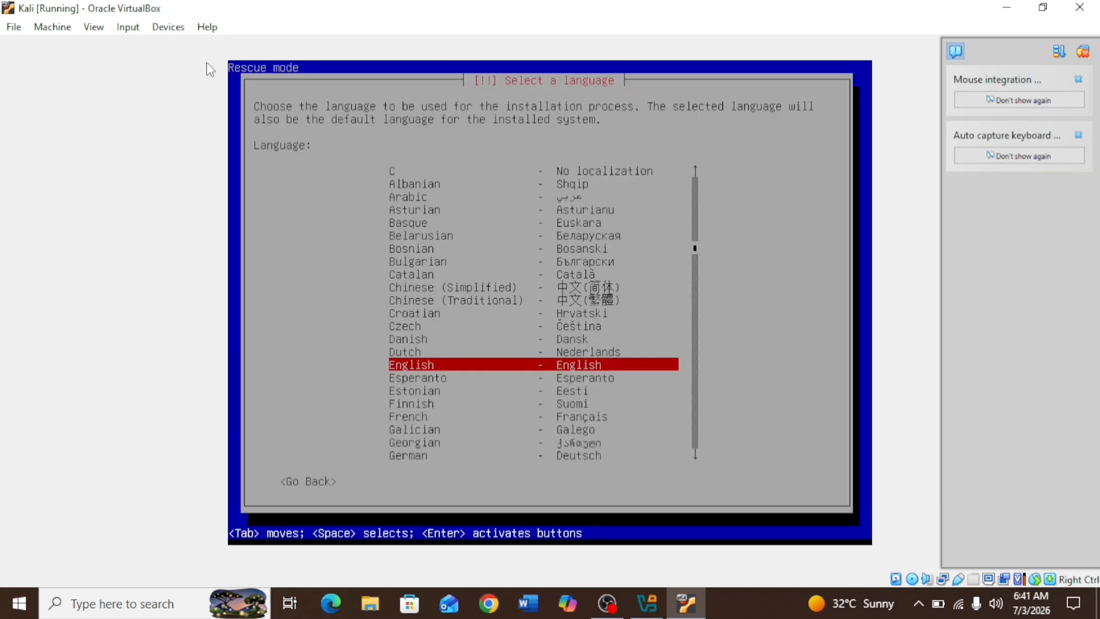
Accept the rescue setup defaults, including English language, American English keymap and Eastern time zone
key(Return)
key(Return)
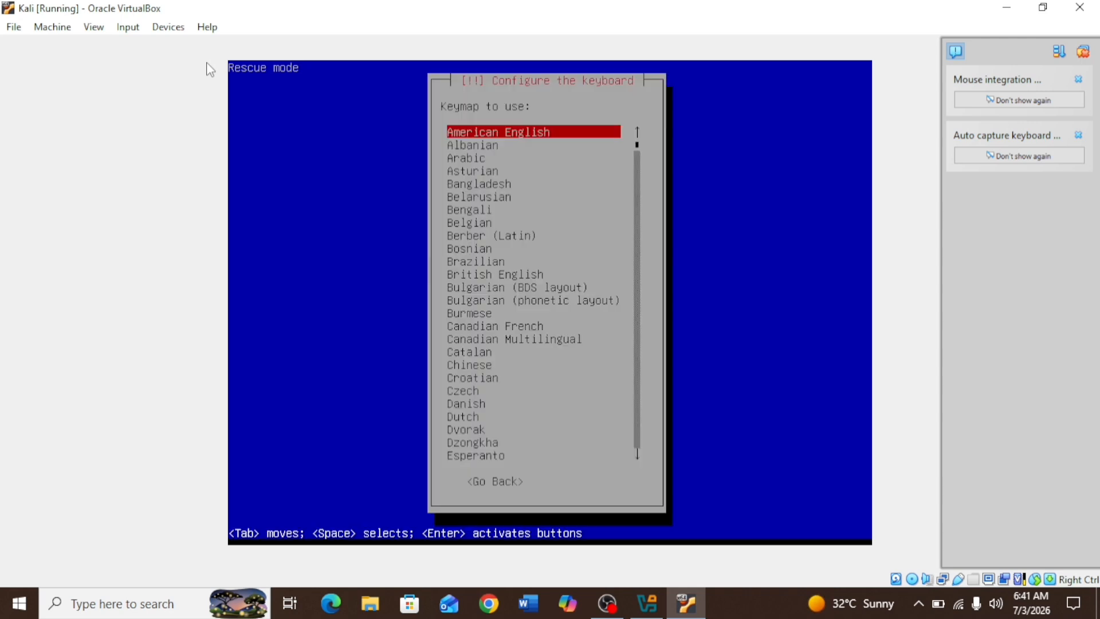
key(Return)
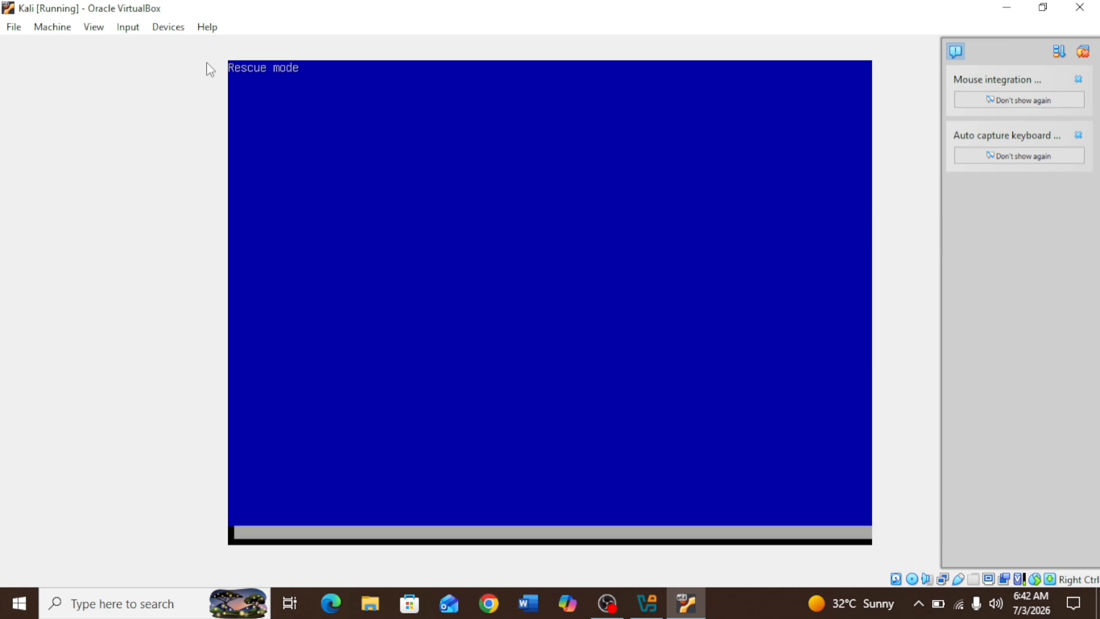
key(Return)
key(Return)
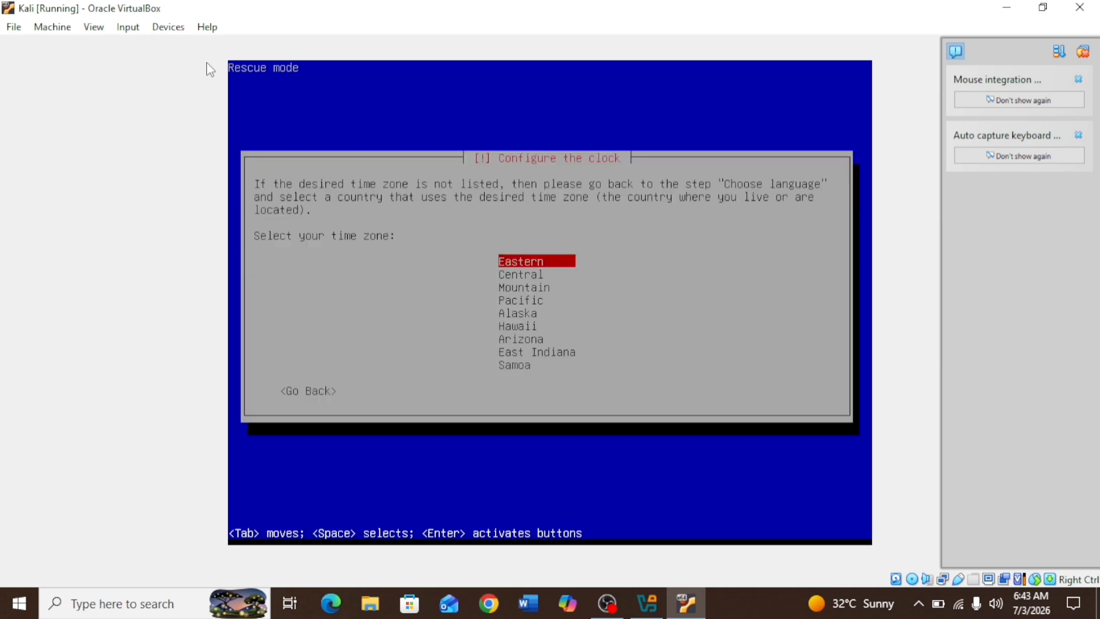
key(Return)
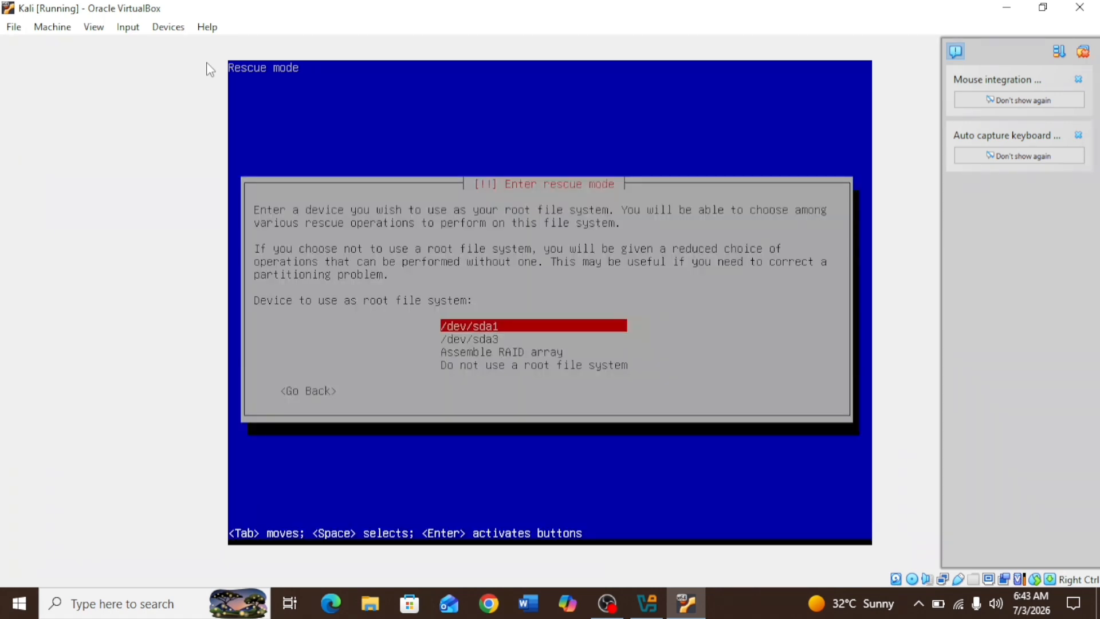
Choose "Do not use a root file system" and execute a shell in the installer environment
key(Down)
key(Down)
key(Down)
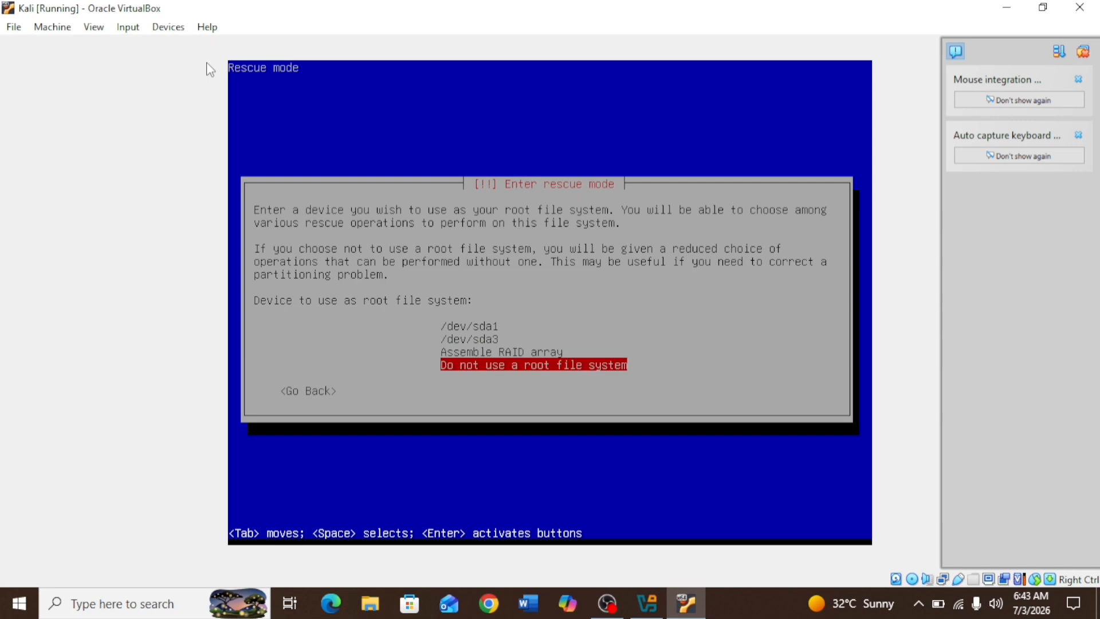
key(Return)
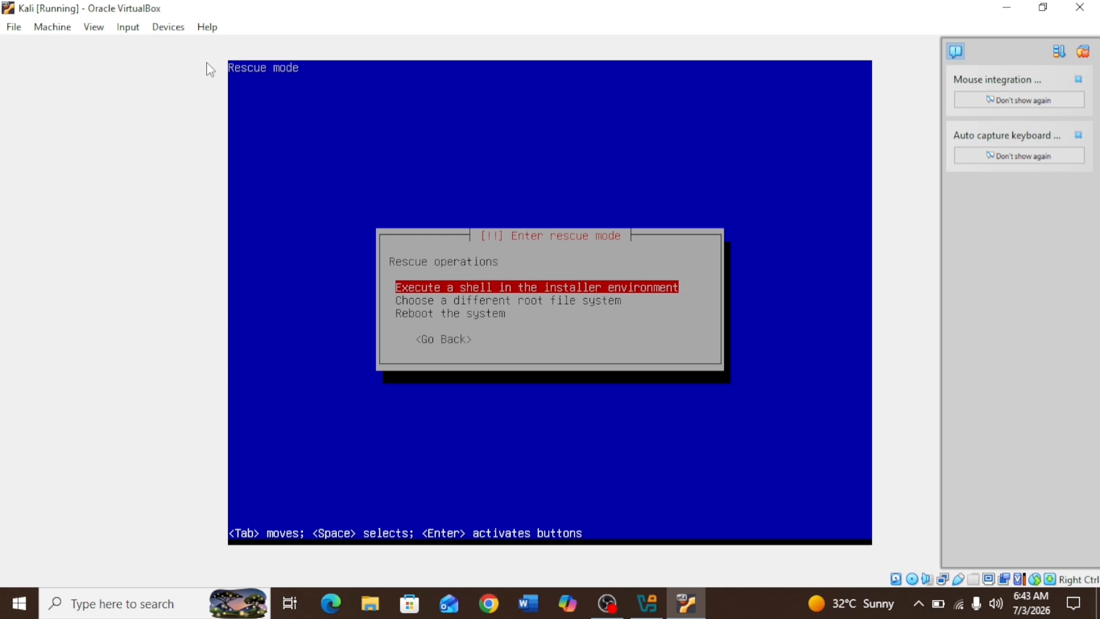
key(Return)
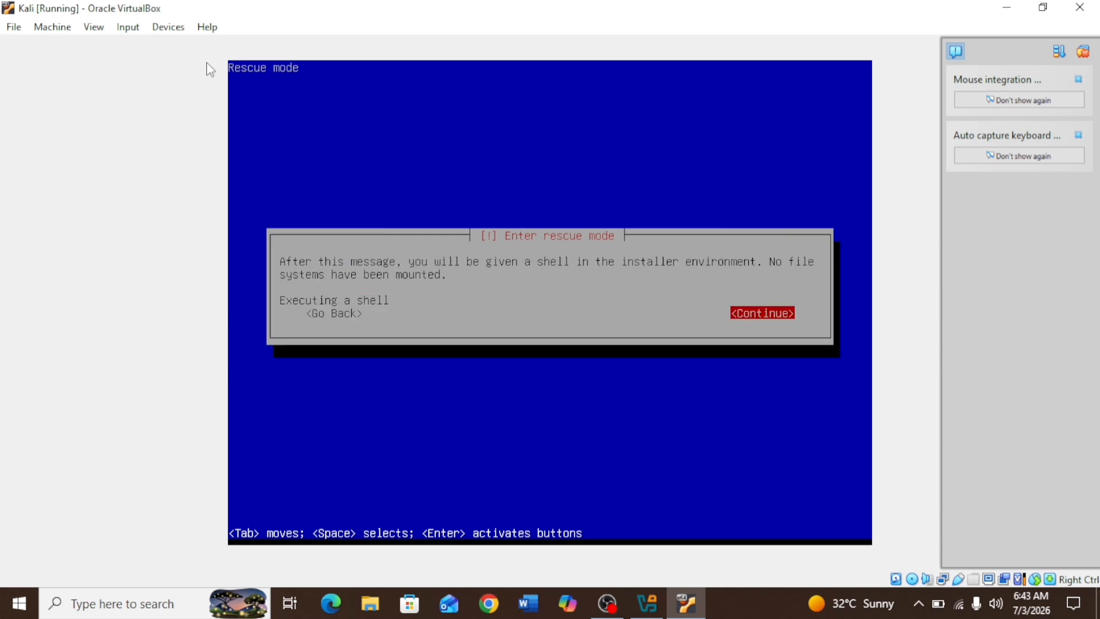
key(Return)
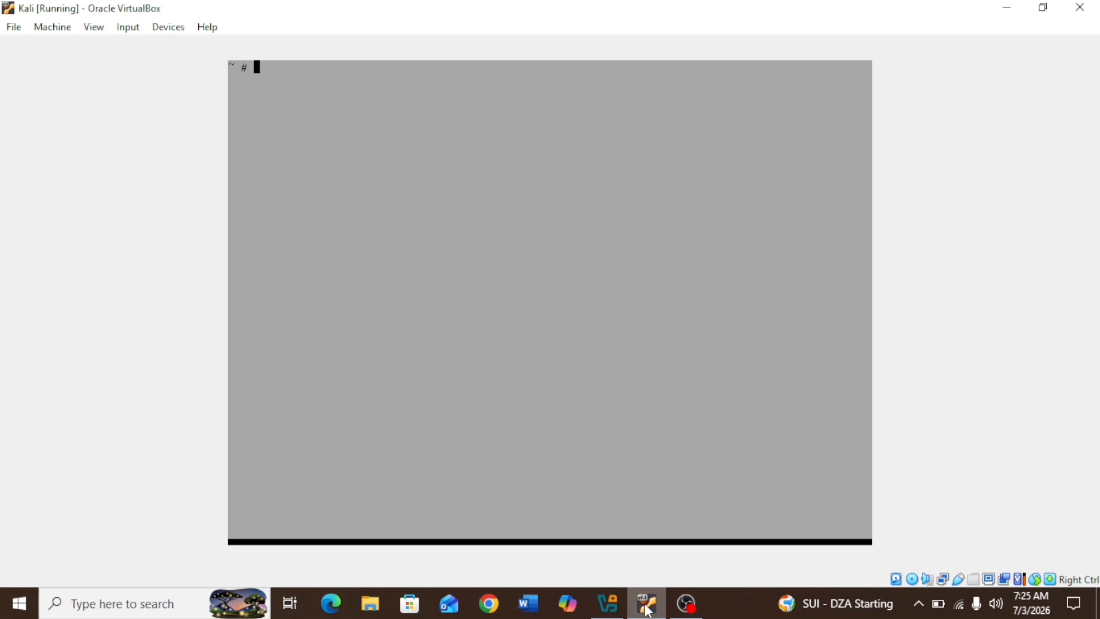
Start parted in the shell and print the partition table of /dev/sda
text(parted)
key(Return)
text(print)
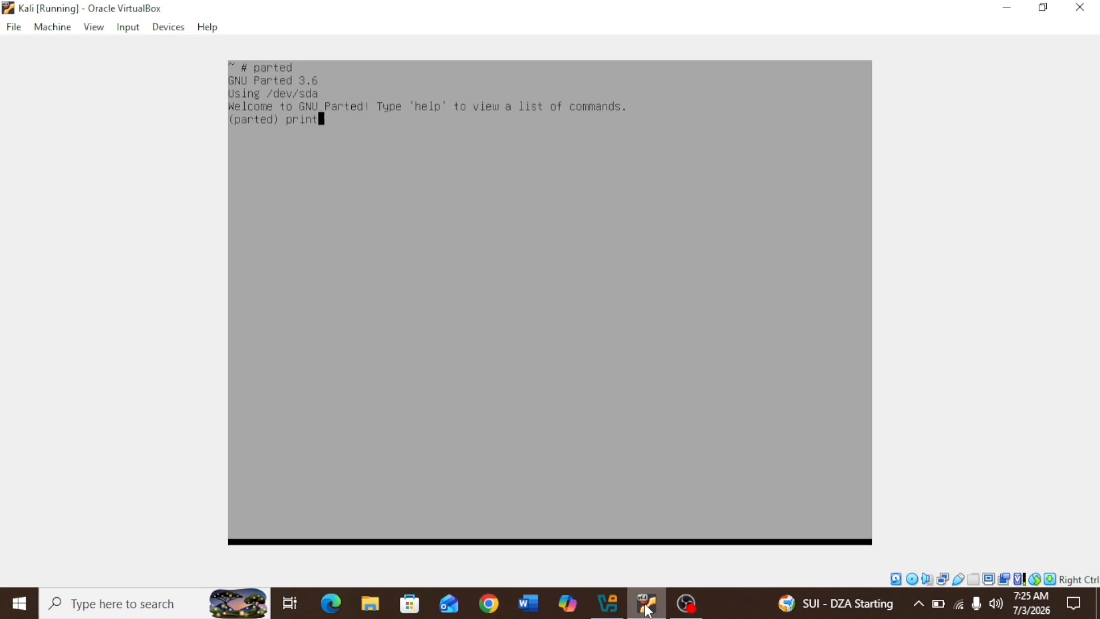
key(Return)
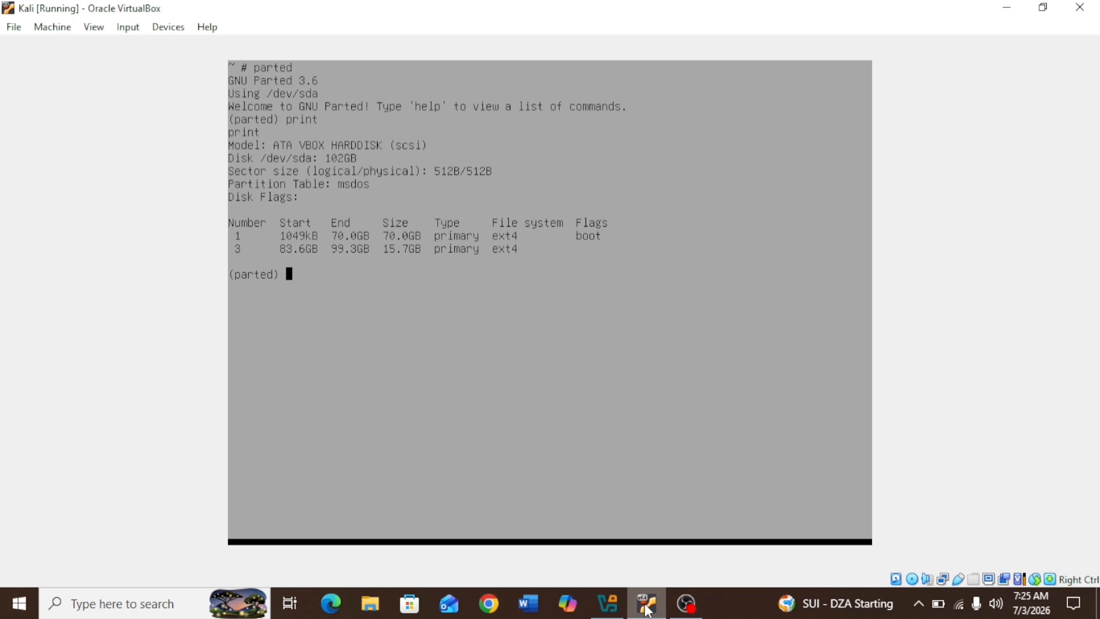
Try to remove partitions 5 and 2 in parted with rm
text(rm 5)
key(Return)
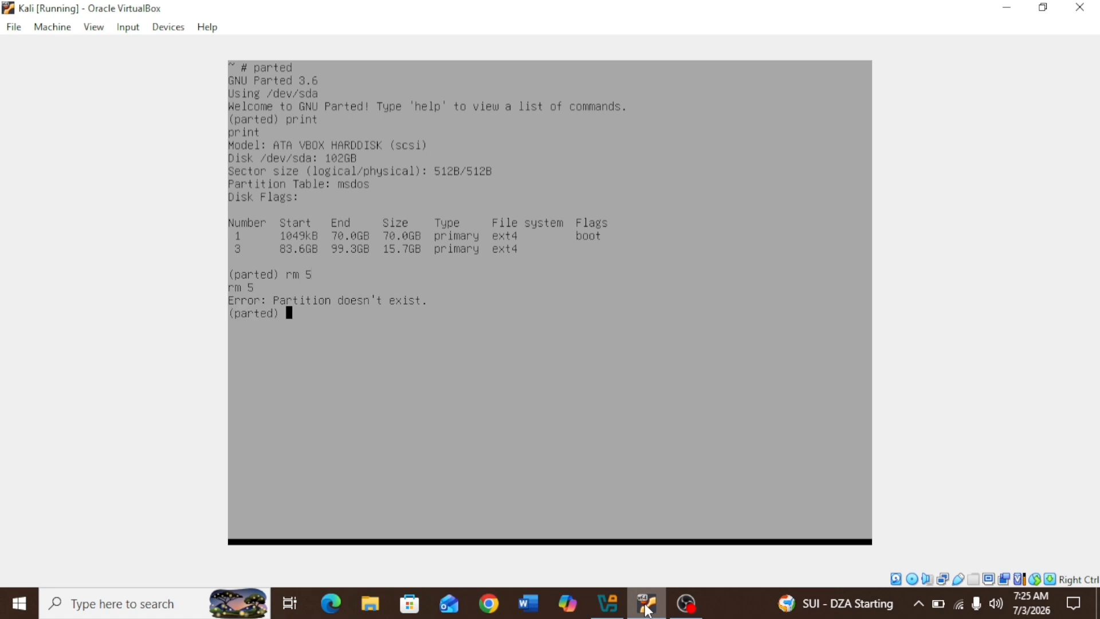
text(rm 2)
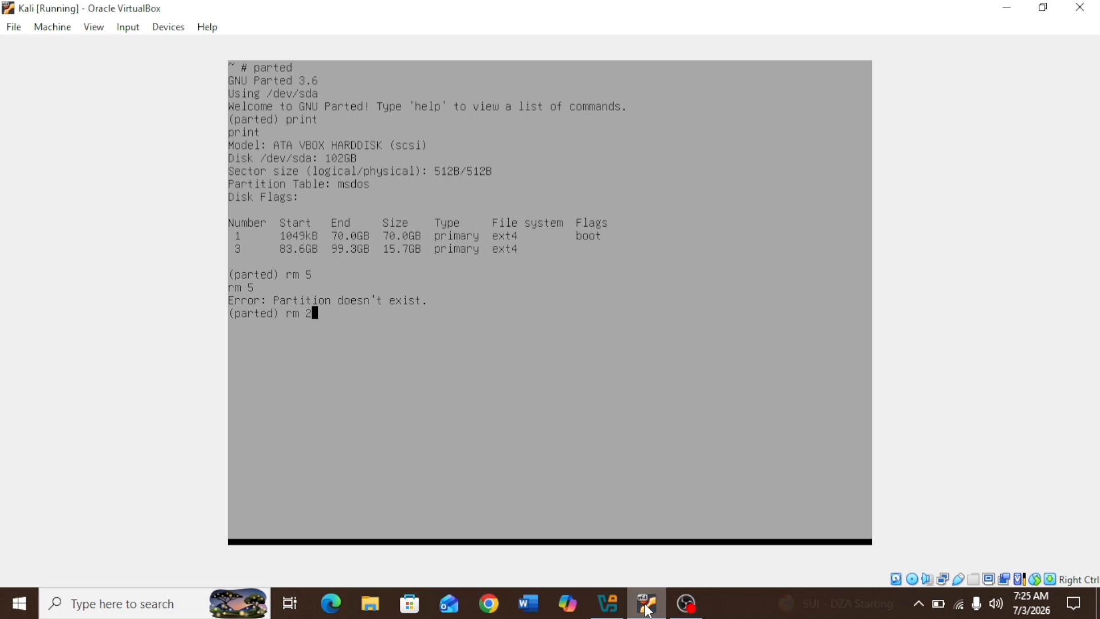
key(Return)
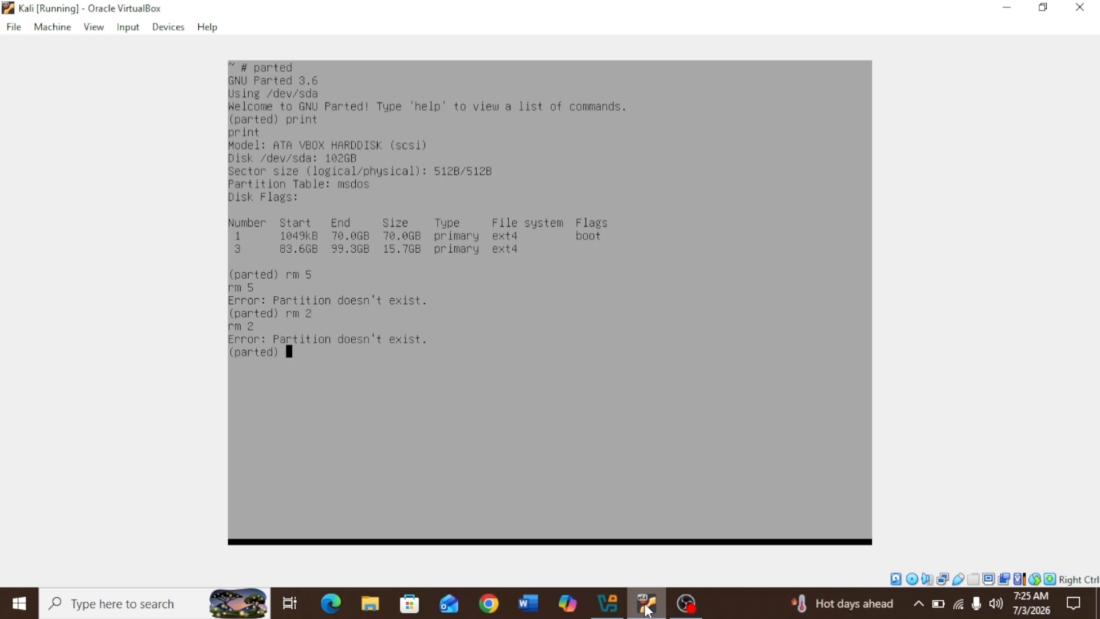
Resize partition 1 to end at 75GB with resizepart in parted, then quit parted
text(resizepart)
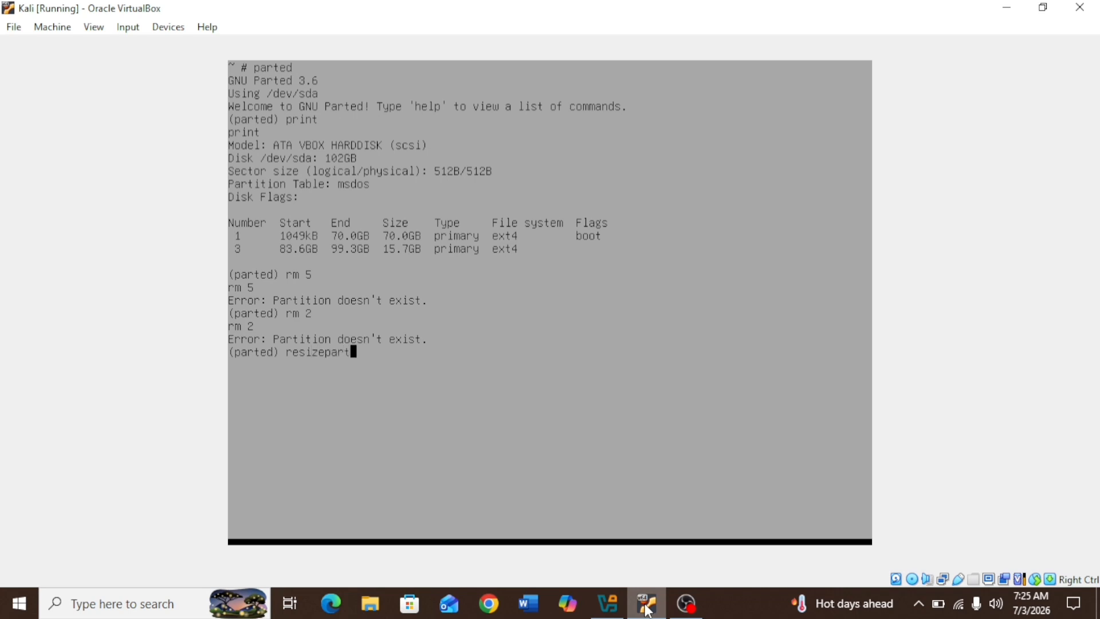
text( 1)
text(75GB)
key(Return)
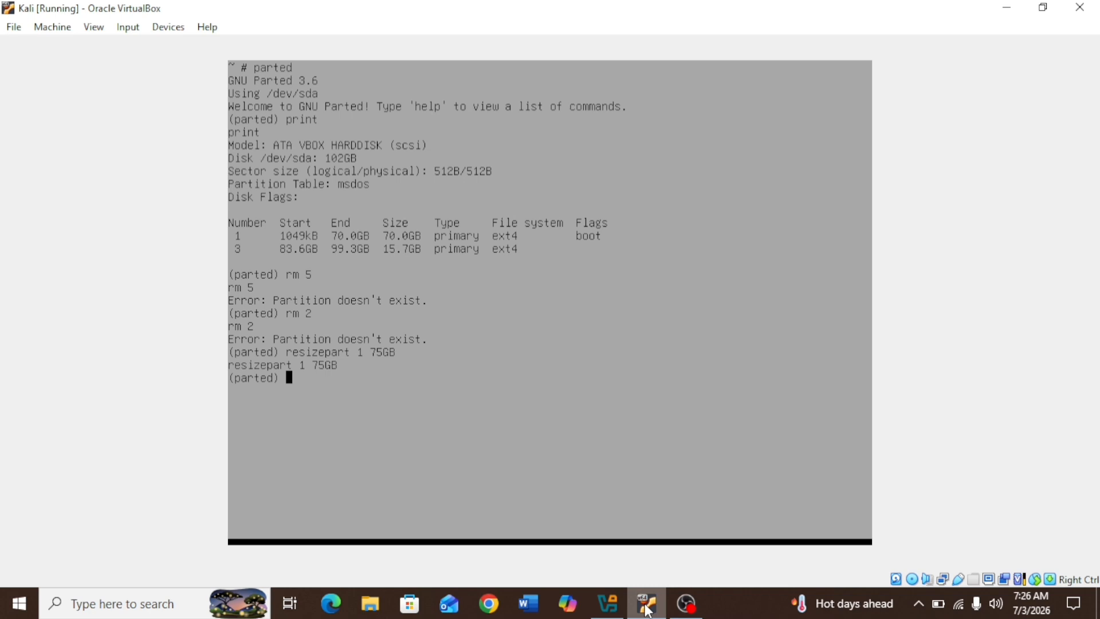
text(quit)
key(Return)
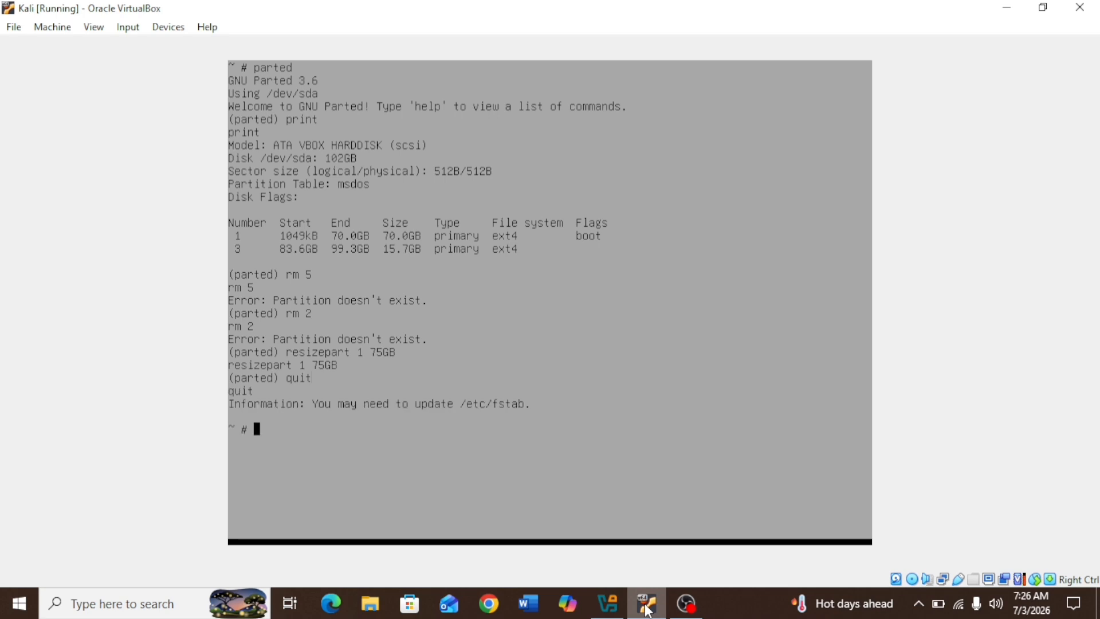
Force a file system check of /dev/sda1 with e2fsck -f and run resize2fs on the same partition
text(e2fsck -f /dev/sda1)
key(Return)
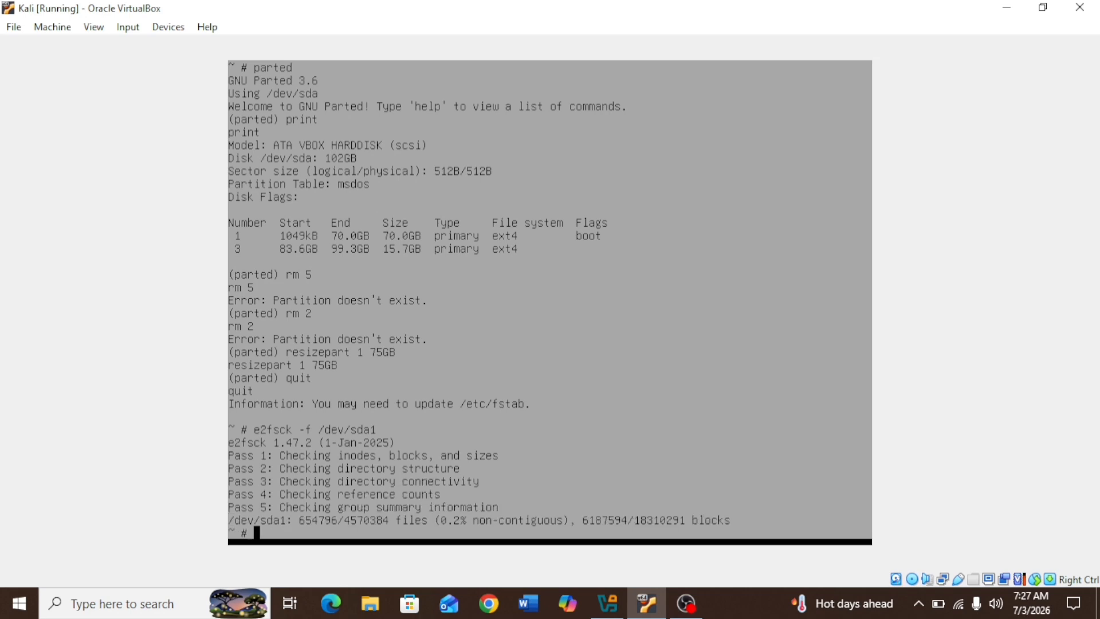
text(re)
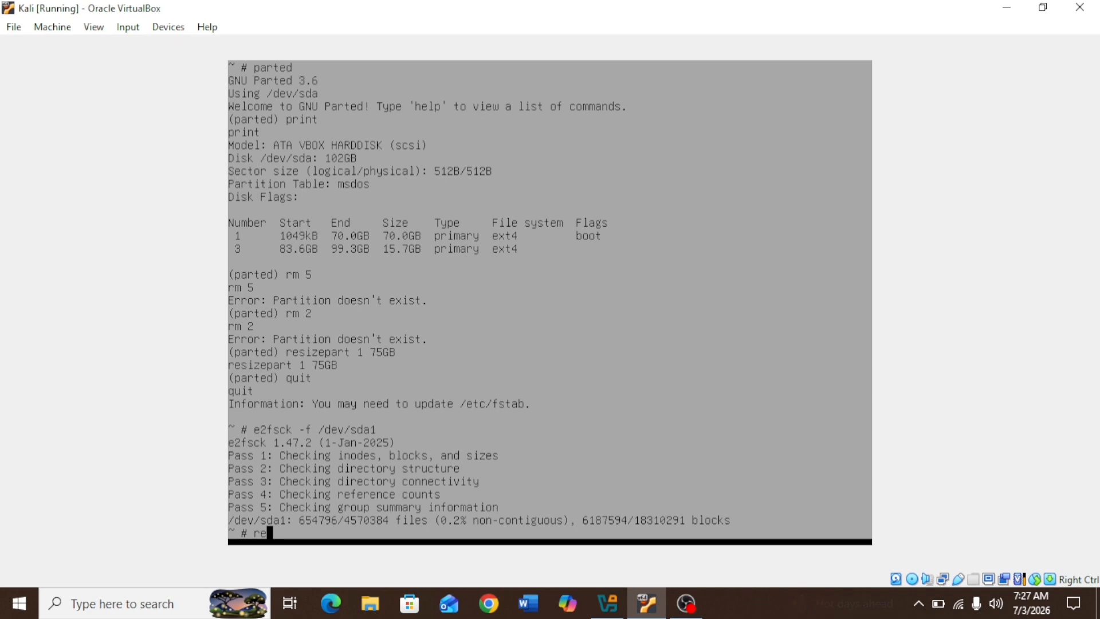
text(size2)
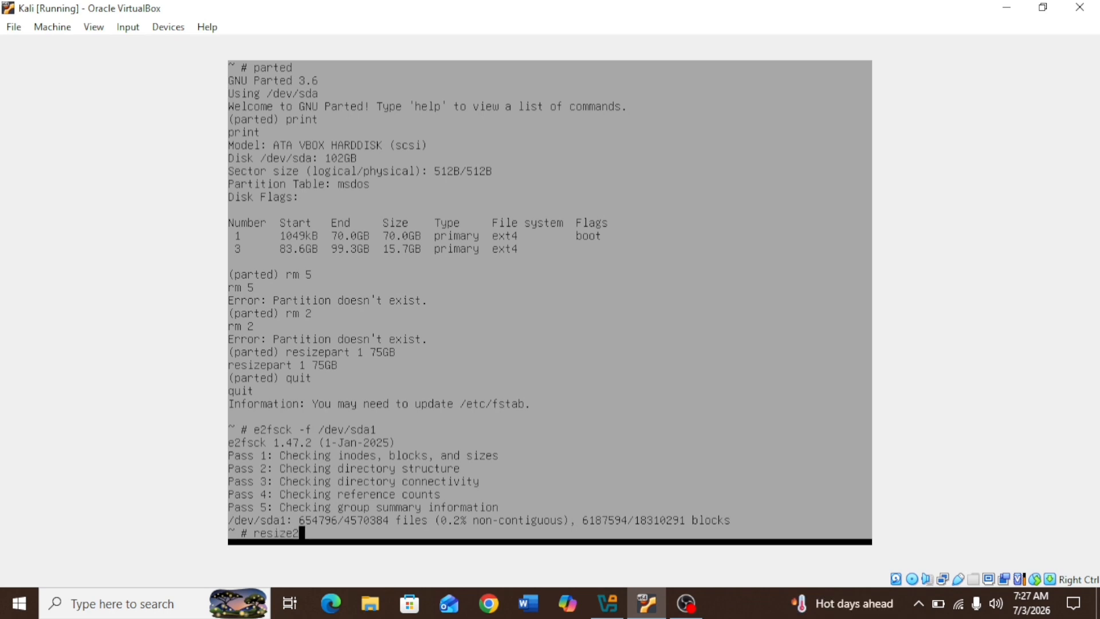
text(f)
text( /dev/sda1)
key(Left)
key(Left)
key(Left)
key(Left)
key(Left)
key(Left)
key(Left)
key(Left)
key(Left)
key(Left)
key(Left)
key(Left)
key(Right)
key(Right)
text(s)
key(BackSpace)
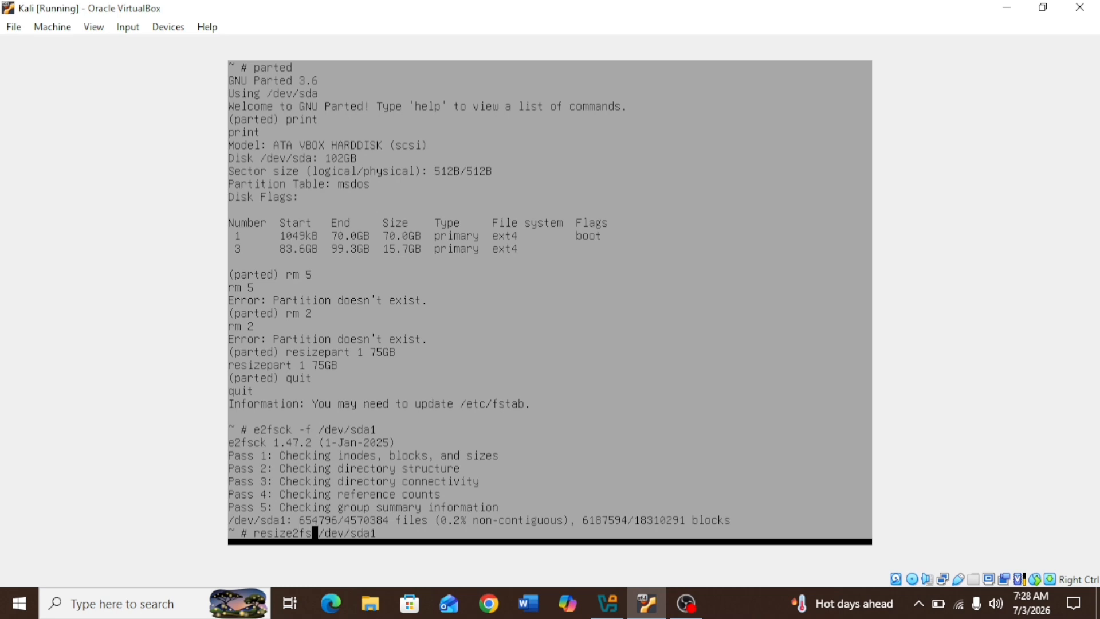
key(Right)
key(Right)
key(Right)
key(Right)
key(Right)
key(Right)
key(Right)
key(Right)
key(Right)
key(Right)
key(Return)
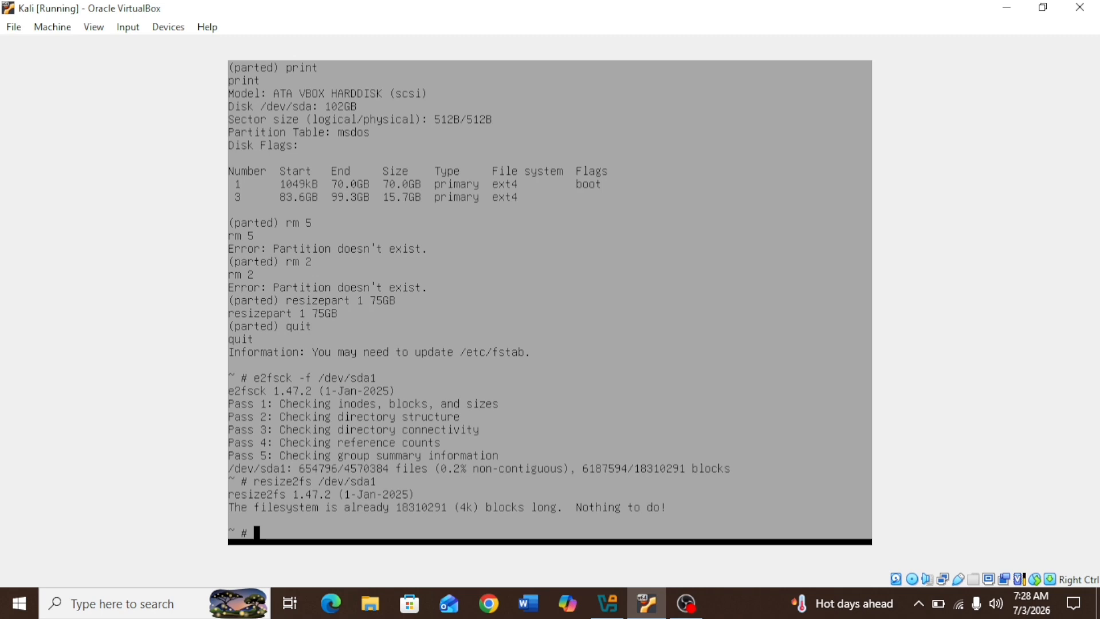
Reboot from the rescue shell and power off the Kali virtual machine at the installer menu
text(reboot)
key(Return)
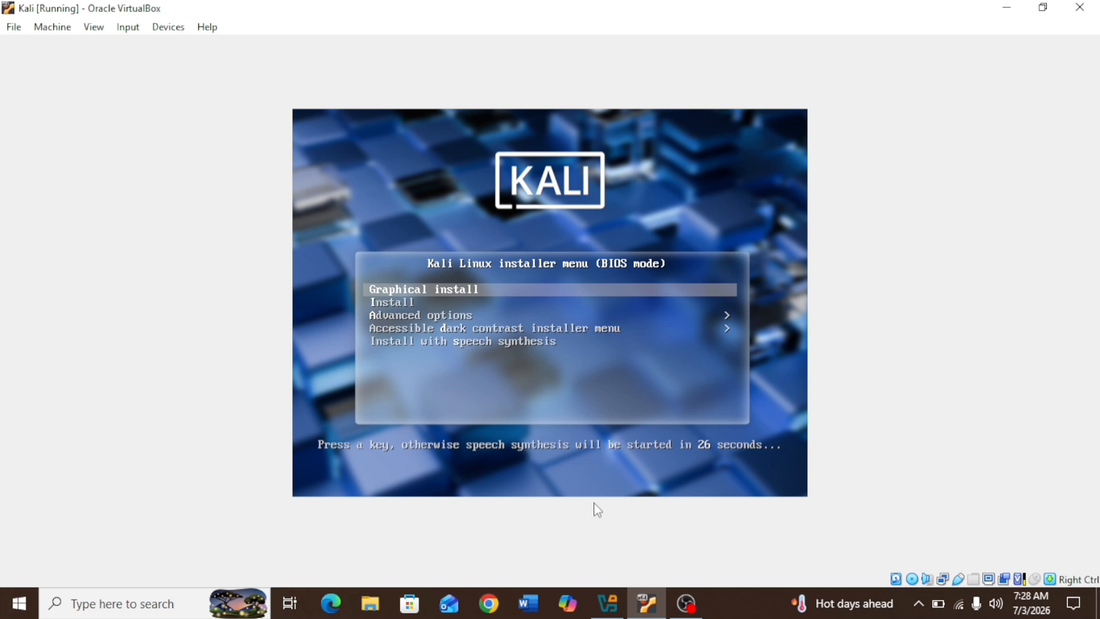
click(1080, 7)
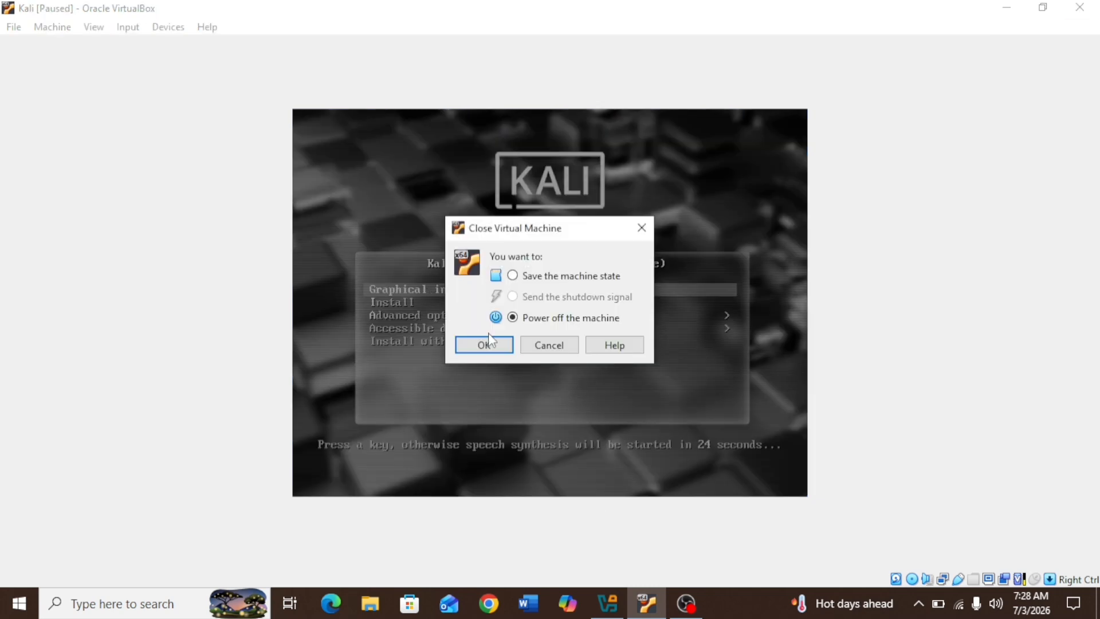
click(498, 345)
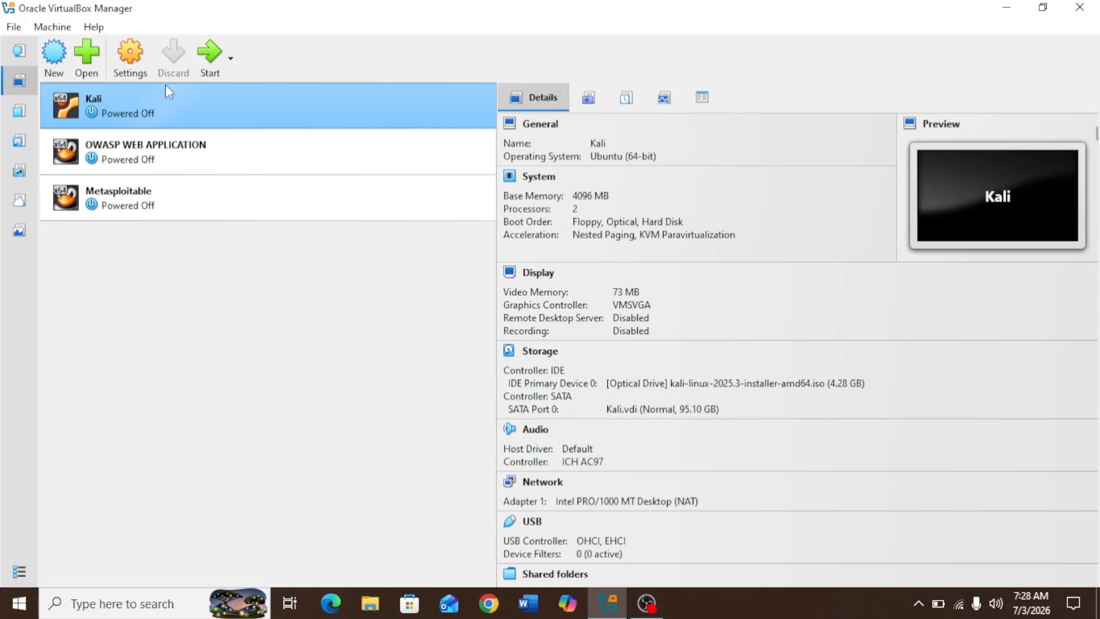
Remove the kali-linux-2025.3-installer-amd64.iso disk from the Kali machine's IDE optical drive and save the storage settings
click(141, 69)
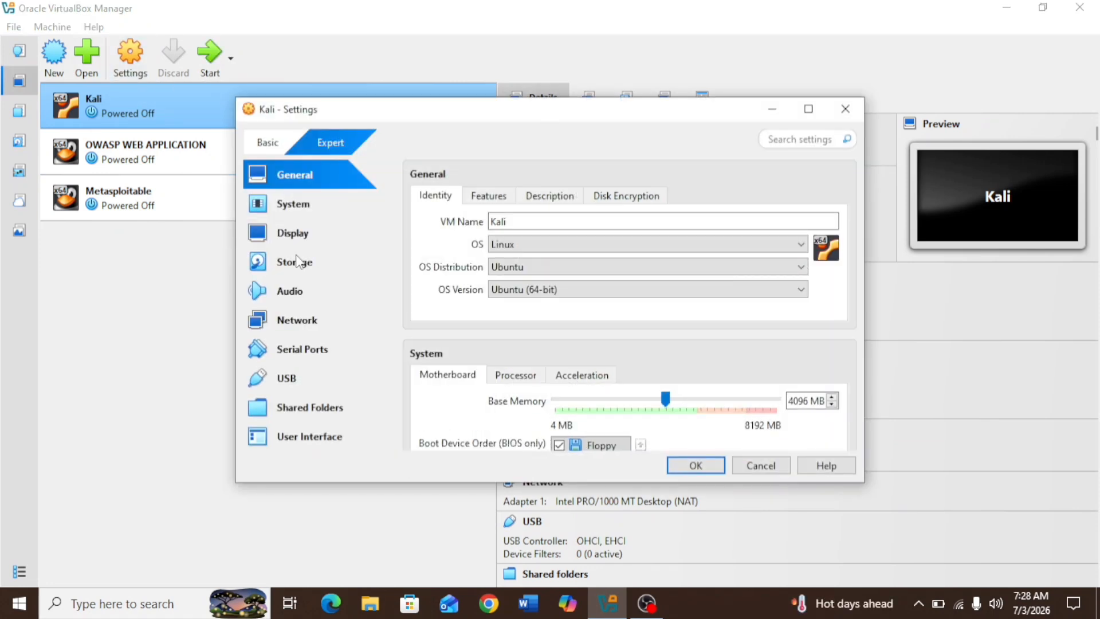
click(297, 261)
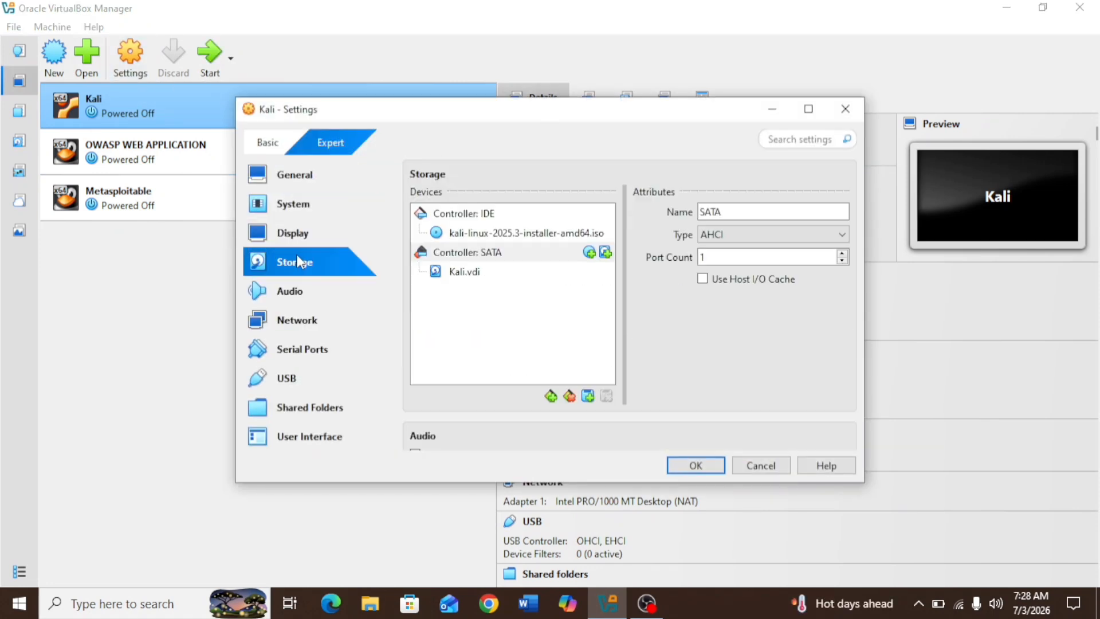
click(486, 235)
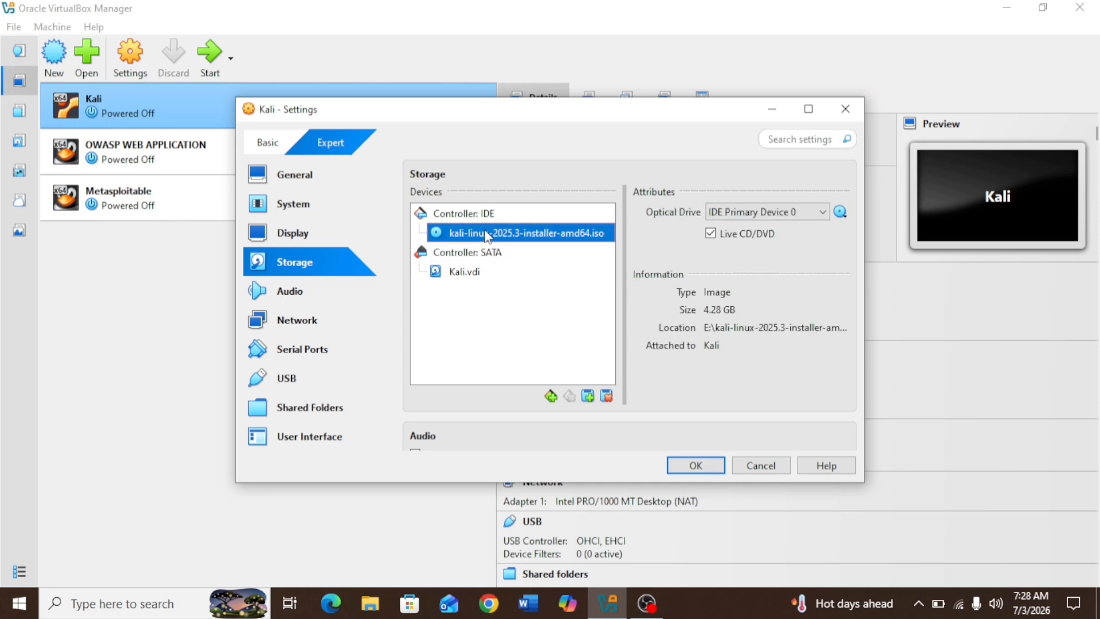
click(840, 212)
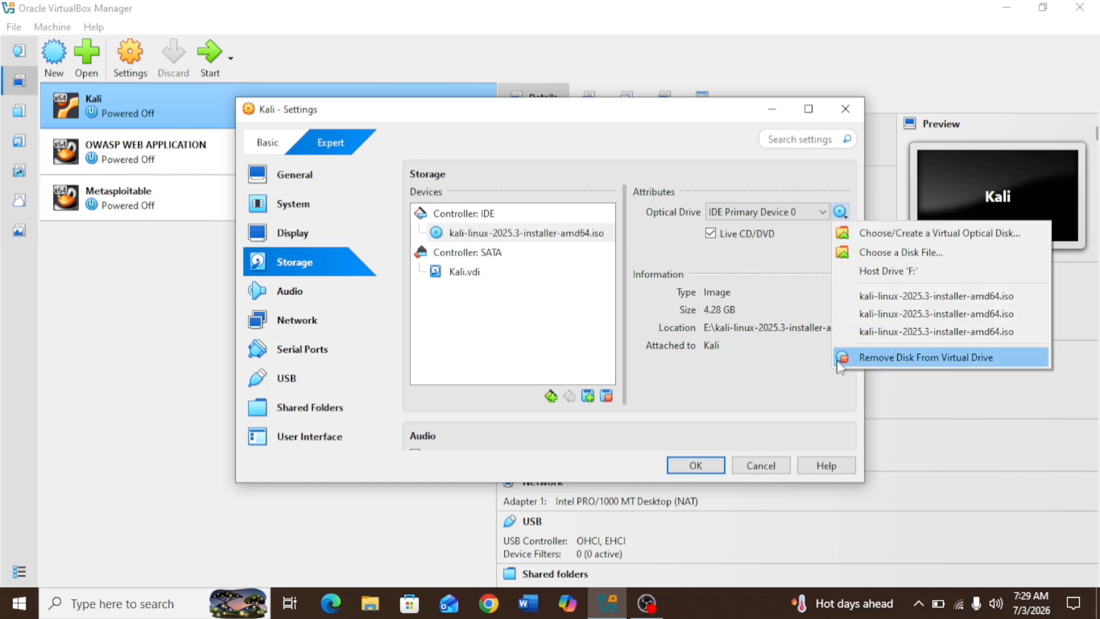
click(917, 357)
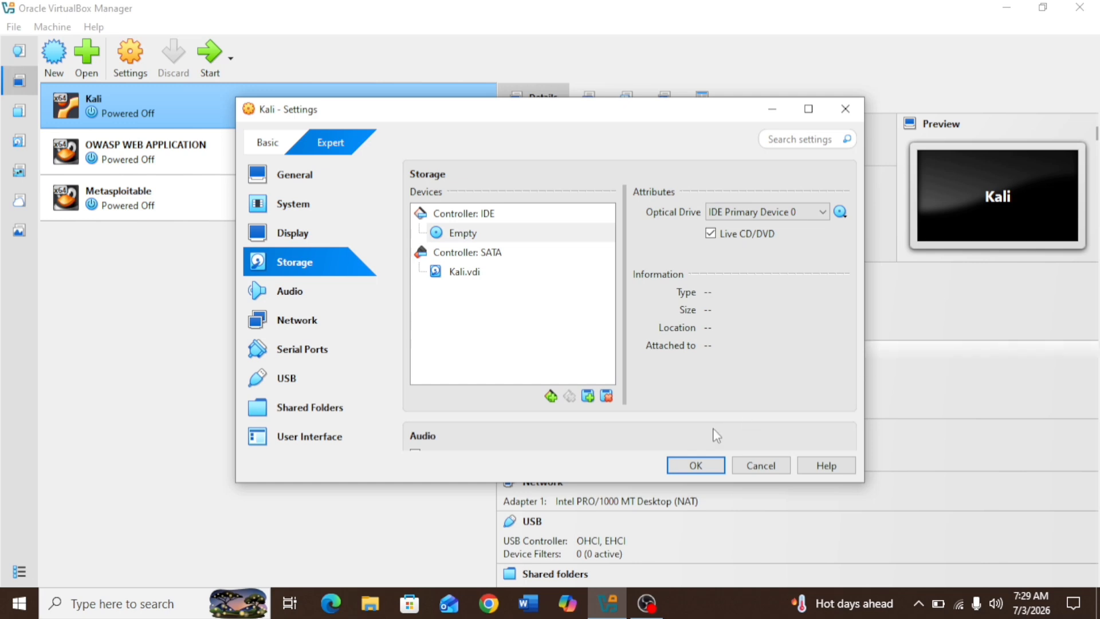
click(697, 465)
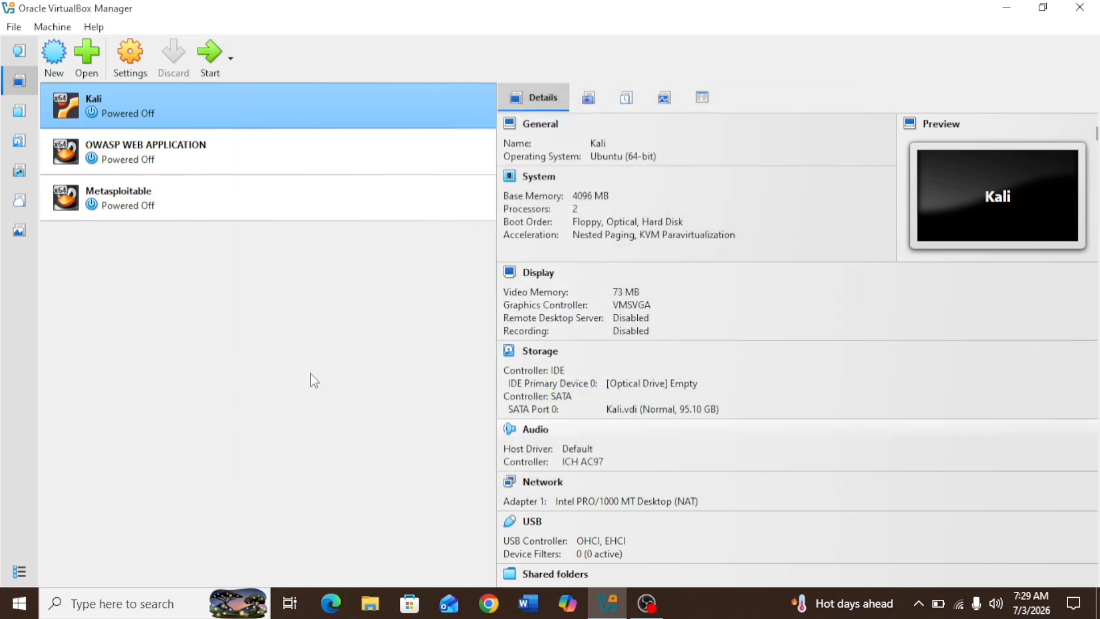